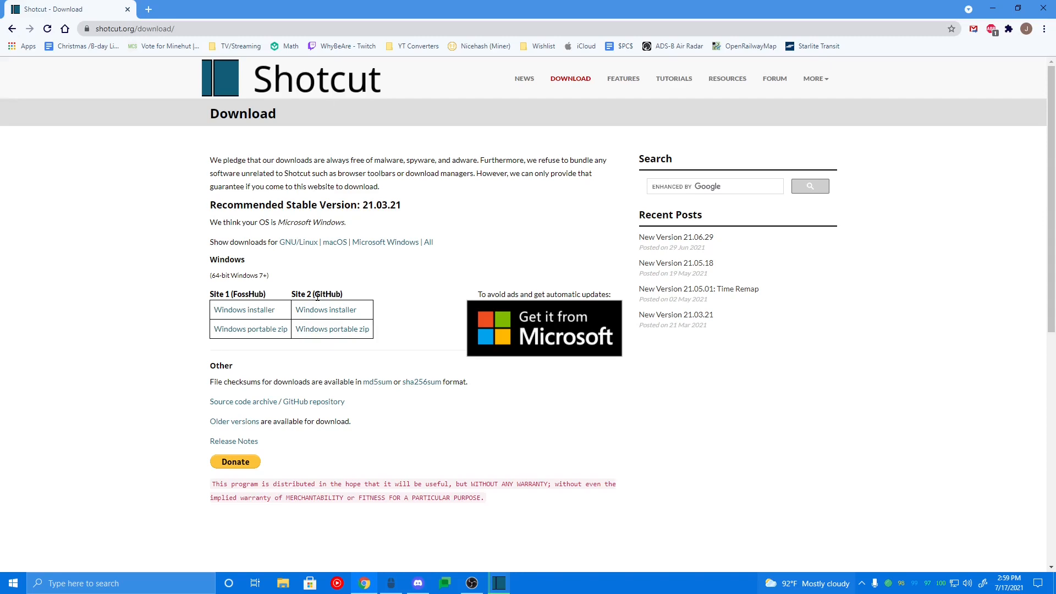
Step: Download the Shotcut Windows installer from the GitHub site and set the download to open when done
{"action": "left_click", "coordinate": [328, 313]}
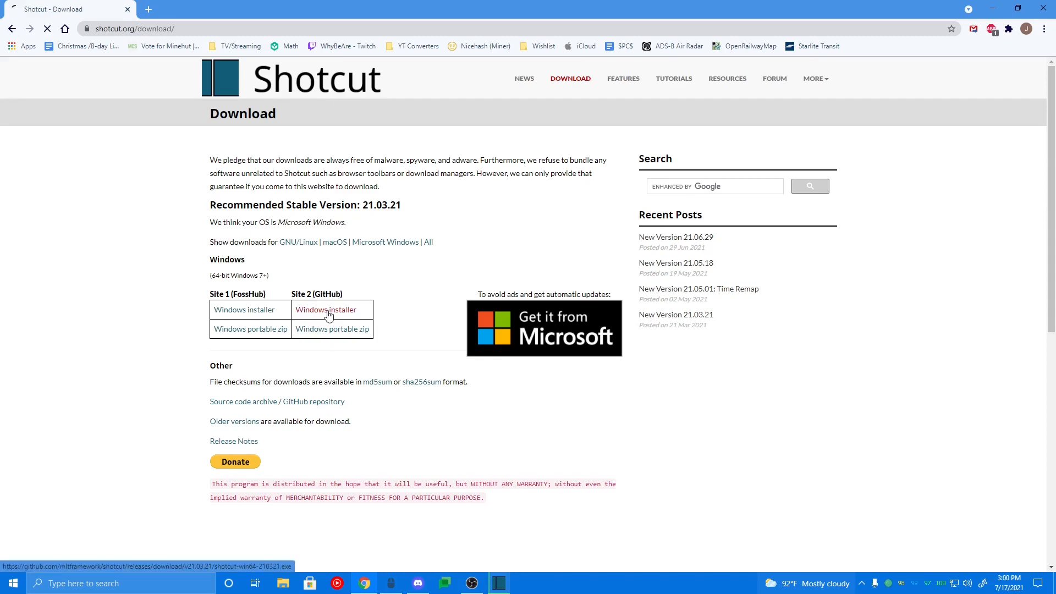
{"action": "left_click", "coordinate": [583, 329]}
{"action": "left_click", "coordinate": [122, 553]}
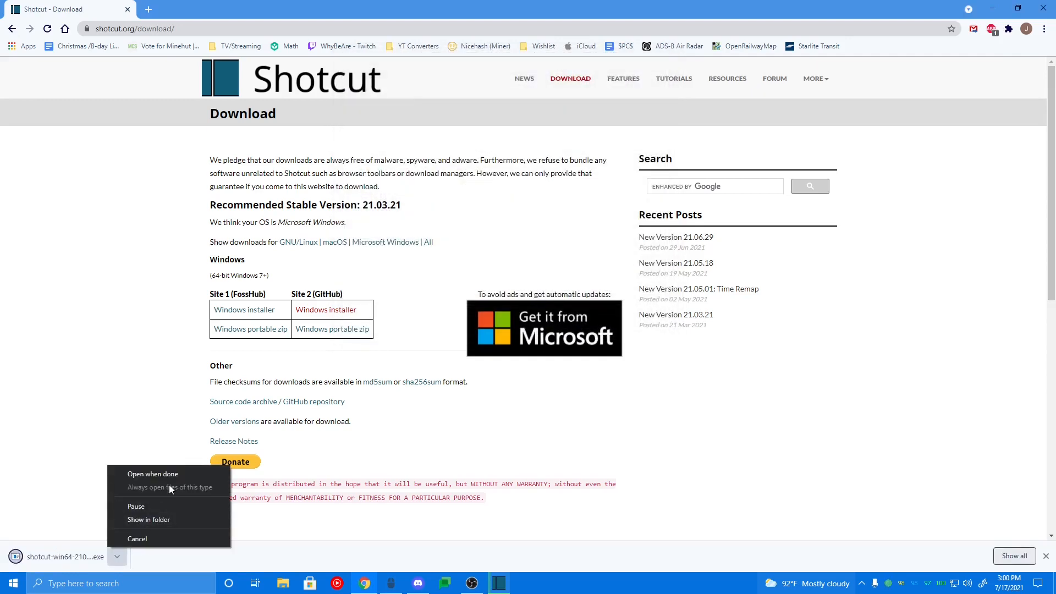
{"action": "left_click", "coordinate": [172, 477]}
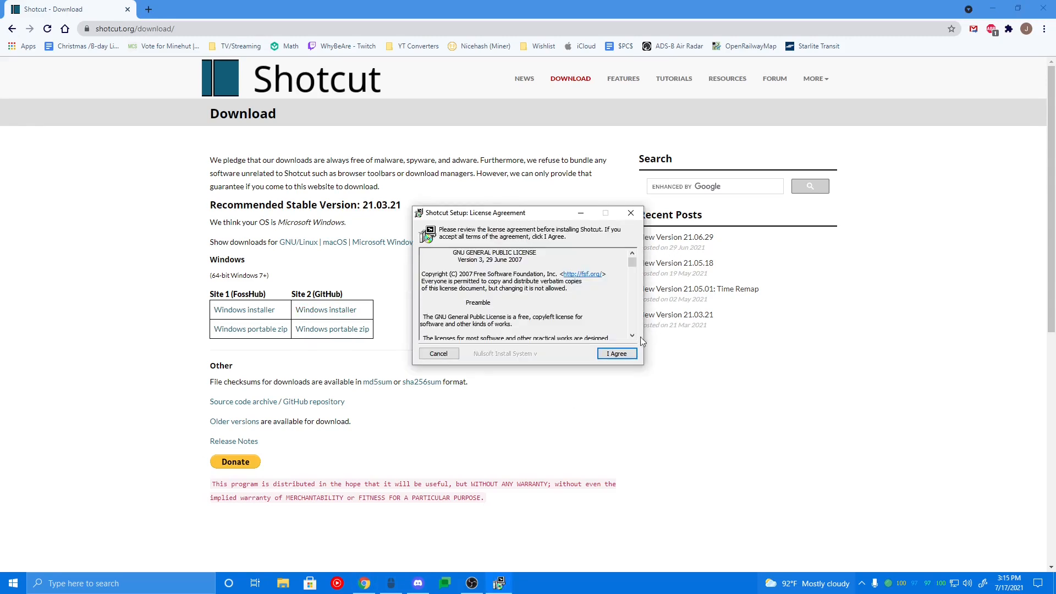
Step: Run the Shotcut setup, accepting the licence and the default installation folder, and close it when finished
{"action": "left_click", "coordinate": [604, 352]}
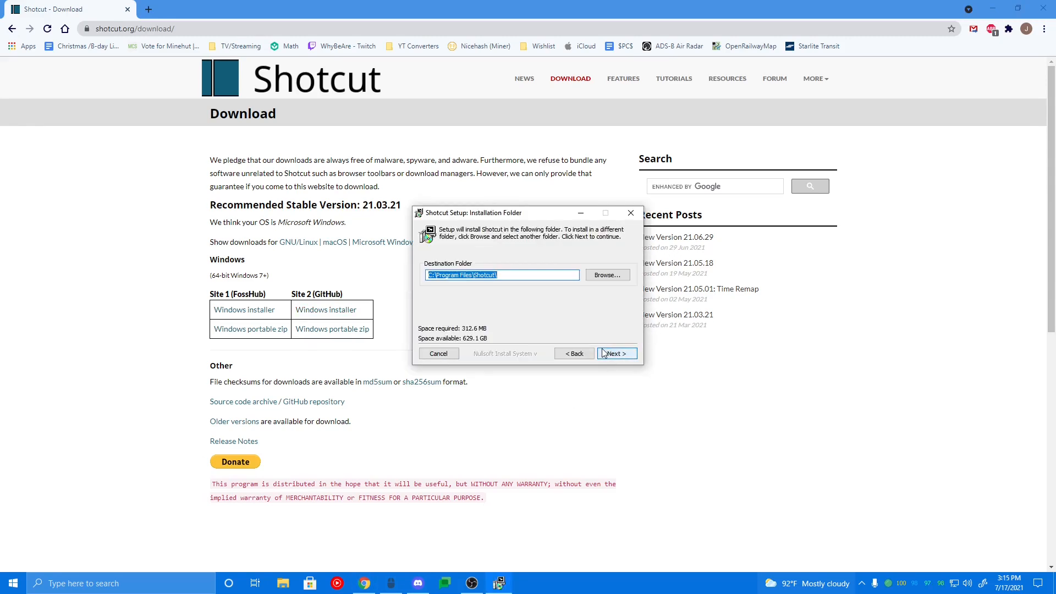
{"action": "left_click", "coordinate": [606, 353]}
{"action": "left_click", "coordinate": [612, 352]}
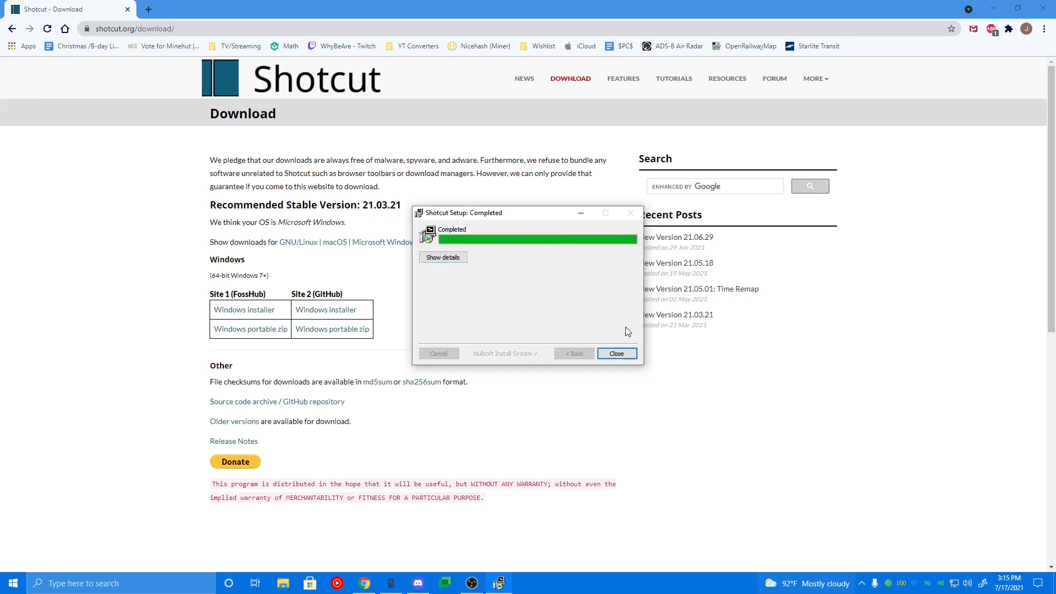
{"action": "left_click", "coordinate": [617, 354]}
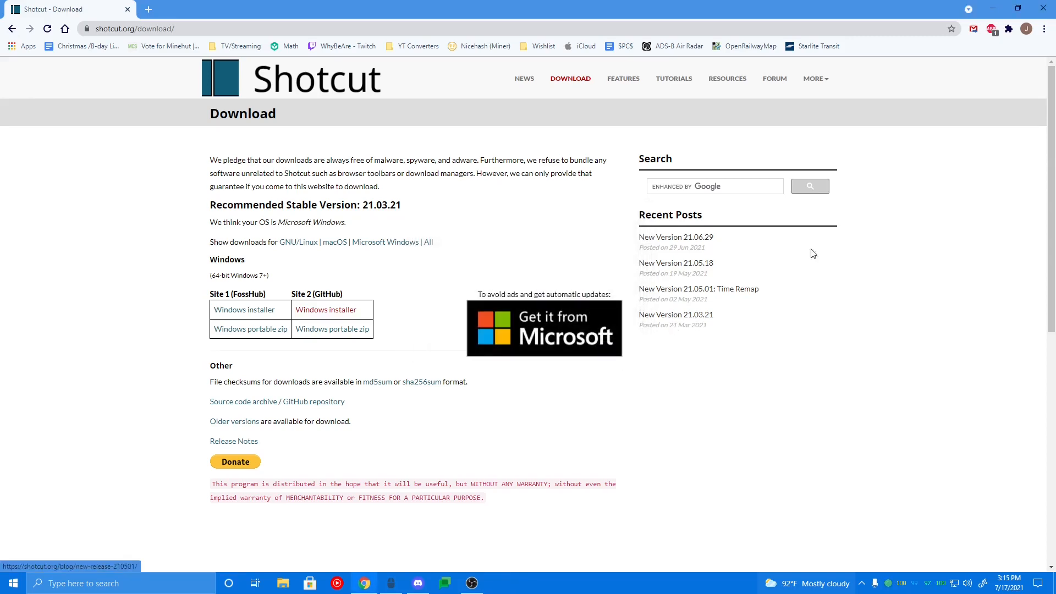
Step: Close the browser and launch Shotcut by searching for shotcut in the Start menu
{"action": "left_click", "coordinate": [1041, 6]}
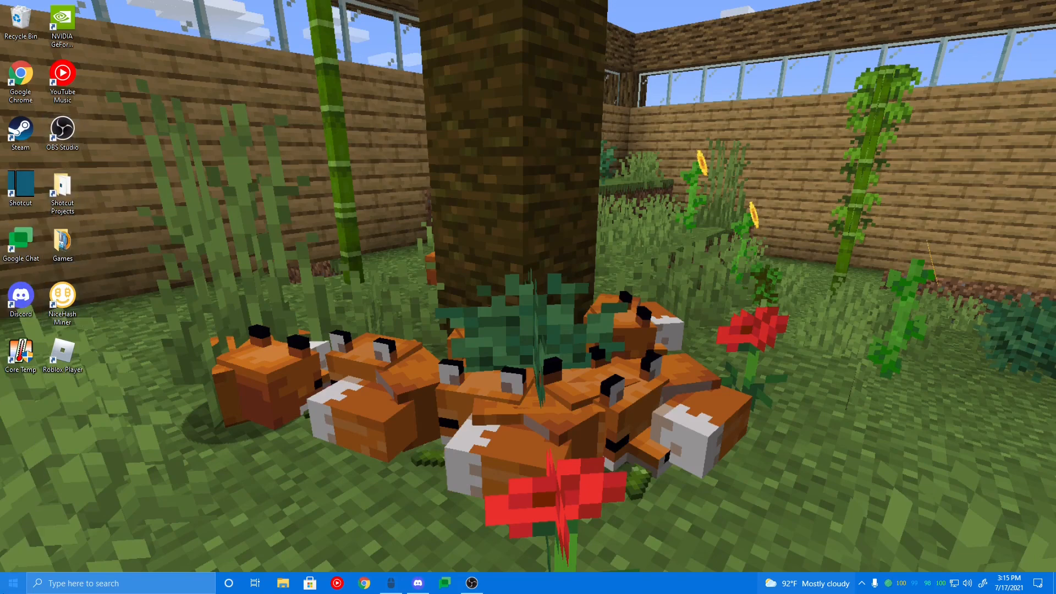
{"action": "left_click", "coordinate": [13, 583]}
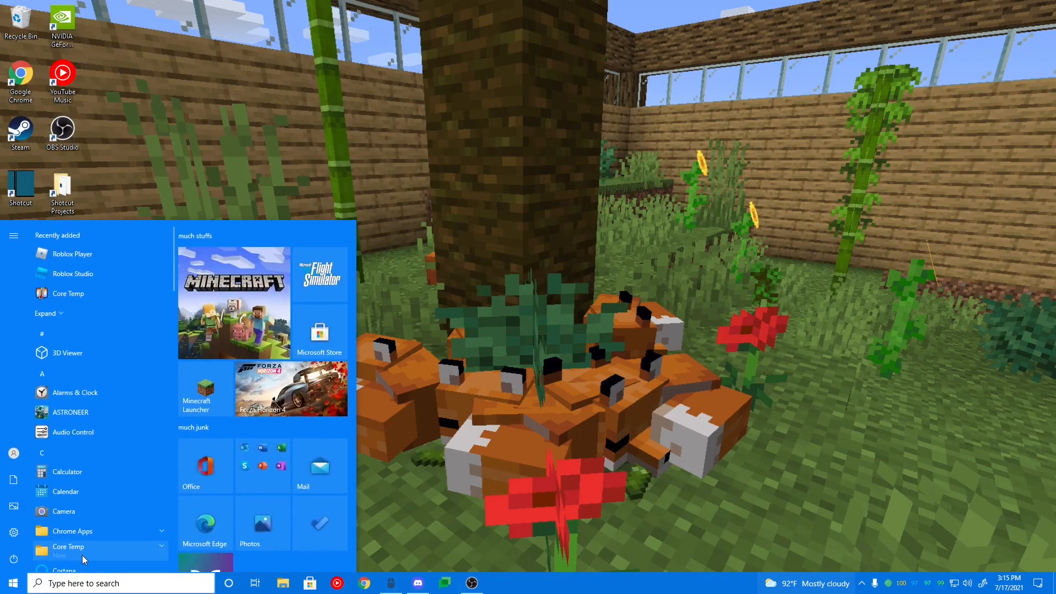
{"action": "type", "text": "shotcut"}
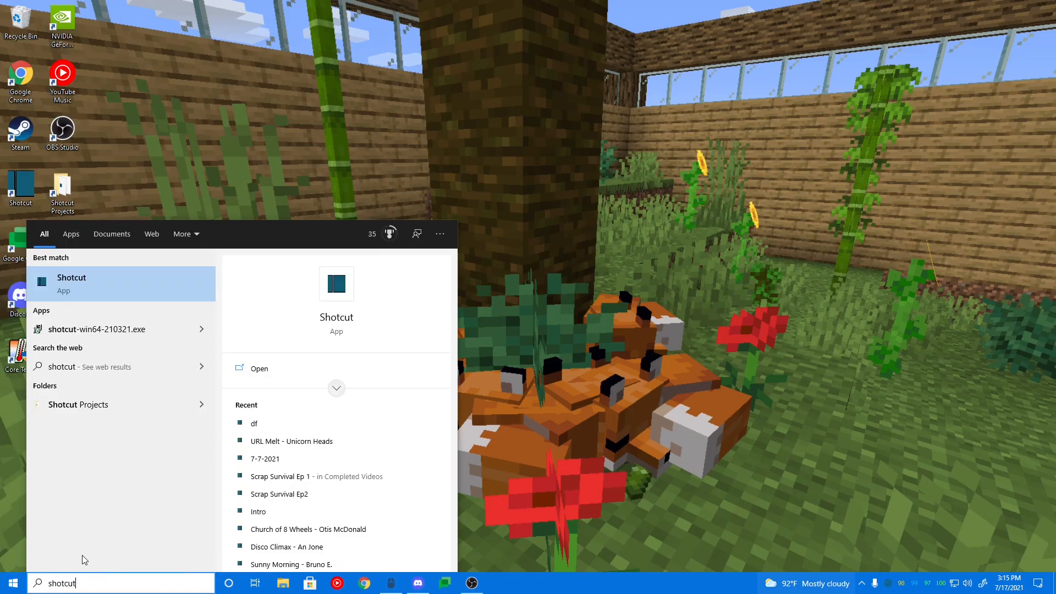
{"action": "key", "text": "Return"}
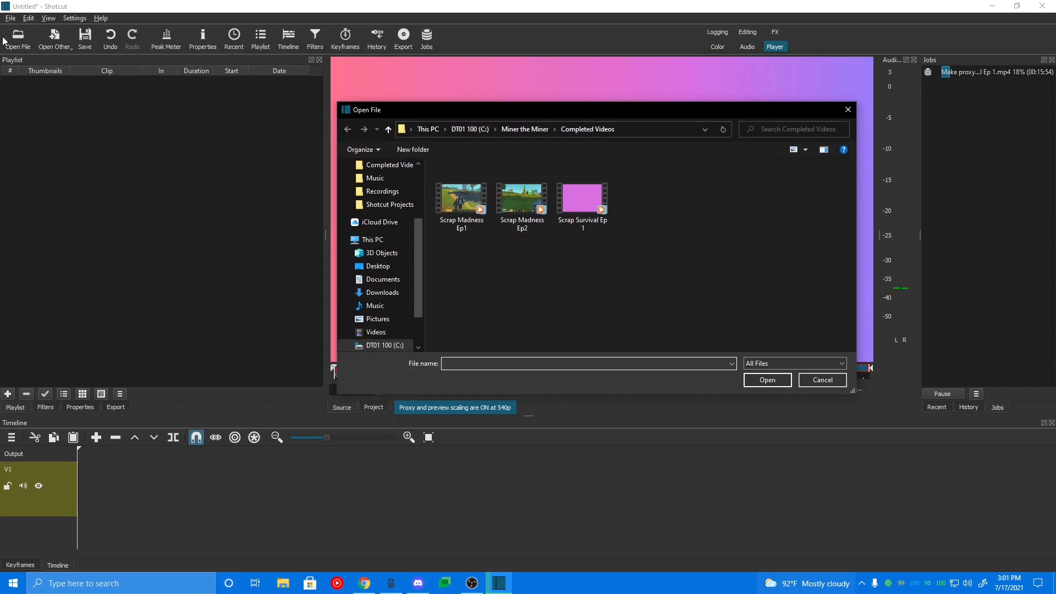
Step: Open the Scrap Survival Ep 1 video and add it to the playlist
{"action": "left_click", "coordinate": [424, 130]}
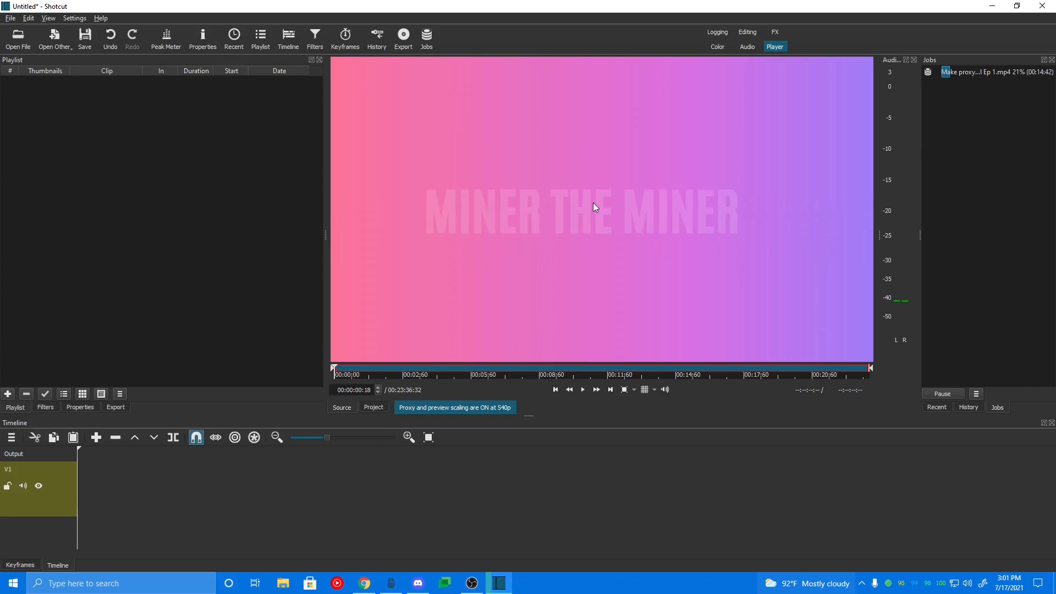
{"action": "left_click_drag", "start_coordinate": [593, 203], "coordinate": [38, 192]}
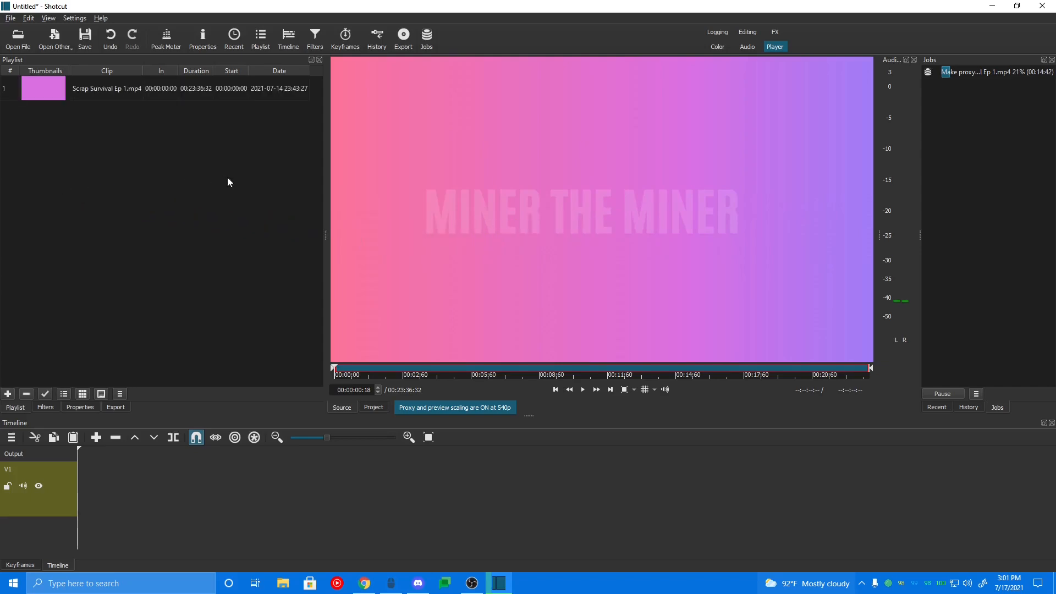
Step: Place the clip on the V1 timeline track, starting at the beginning
{"action": "left_click_drag", "start_coordinate": [602, 181], "coordinate": [342, 499]}
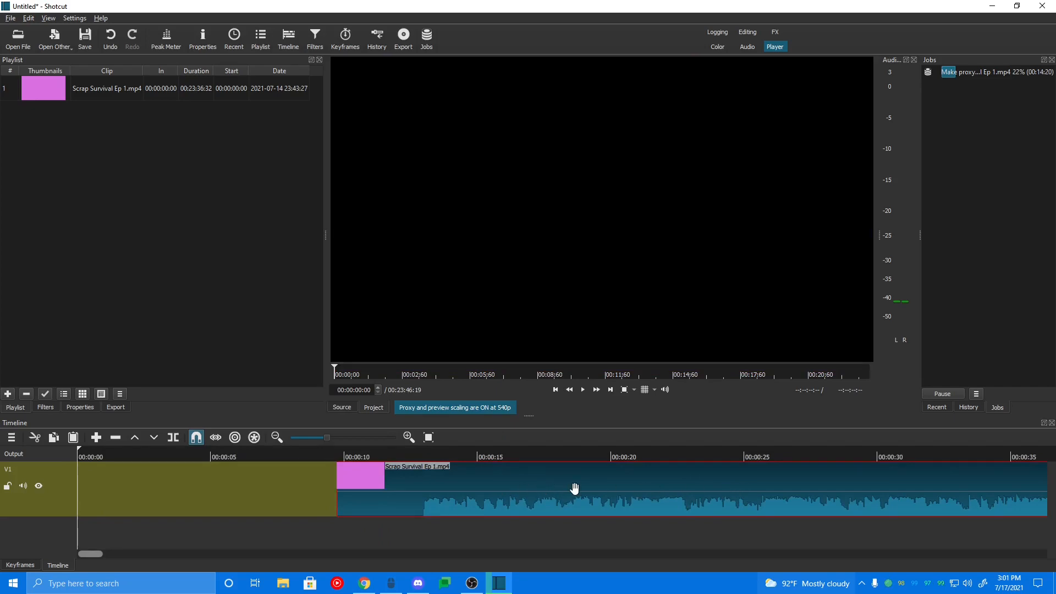
{"action": "left_click_drag", "start_coordinate": [573, 490], "coordinate": [276, 493]}
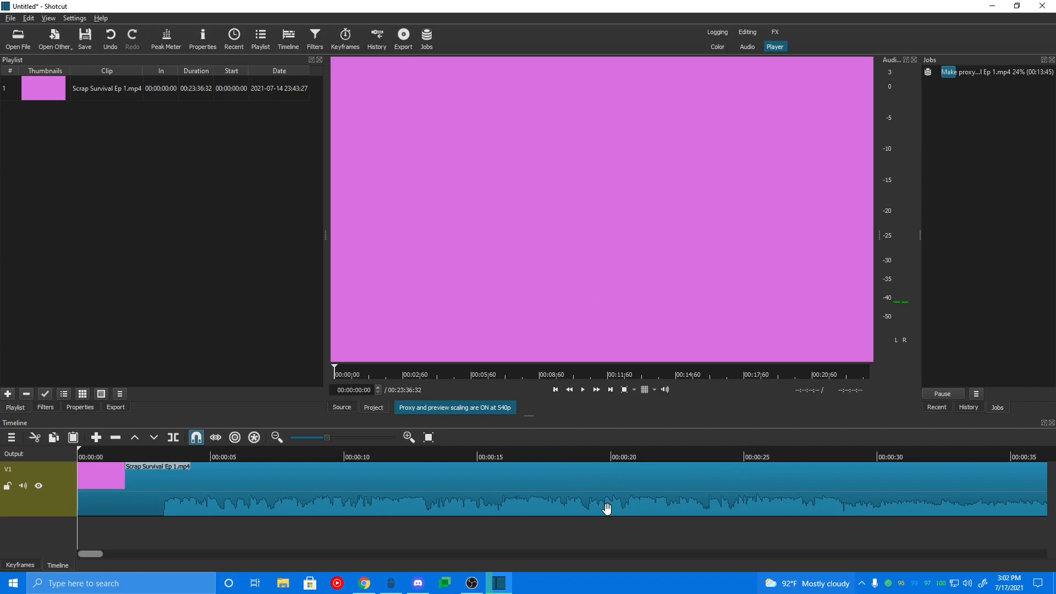
Step: Configure the proxy hardware encoder with h264_nvenc and hevc_nvenc selected
{"action": "left_click", "coordinate": [584, 392]}
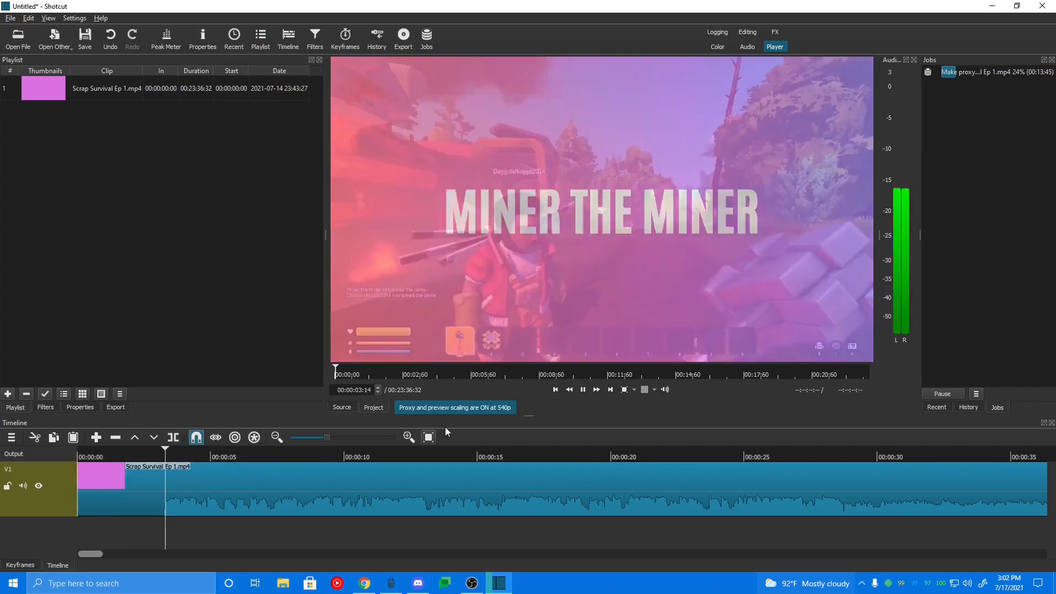
{"action": "left_click", "coordinate": [583, 390]}
{"action": "left_click_drag", "start_coordinate": [219, 450], "coordinate": [263, 450]}
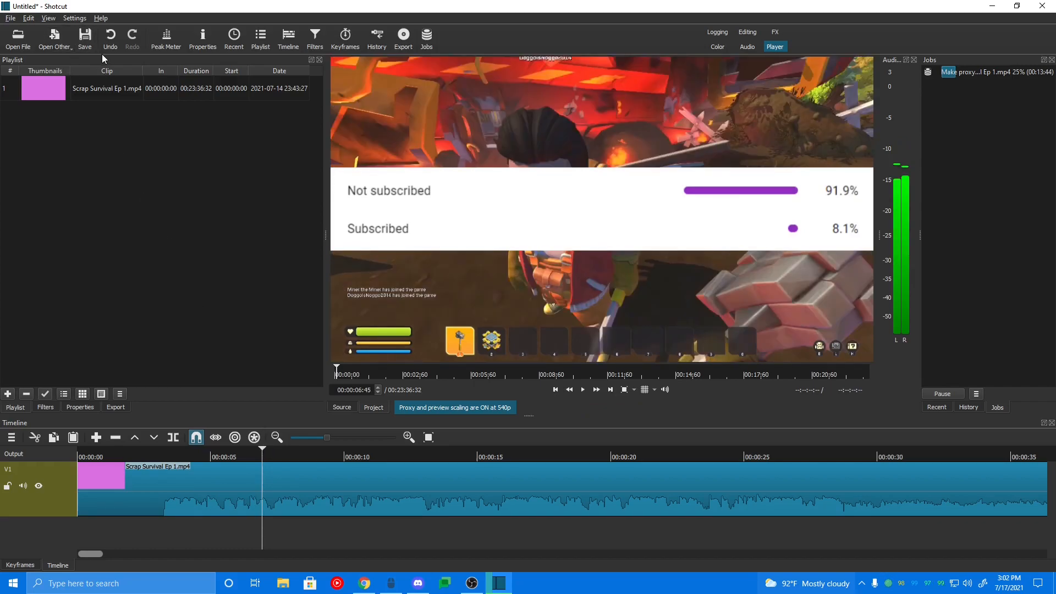
{"action": "left_click", "coordinate": [74, 20]}
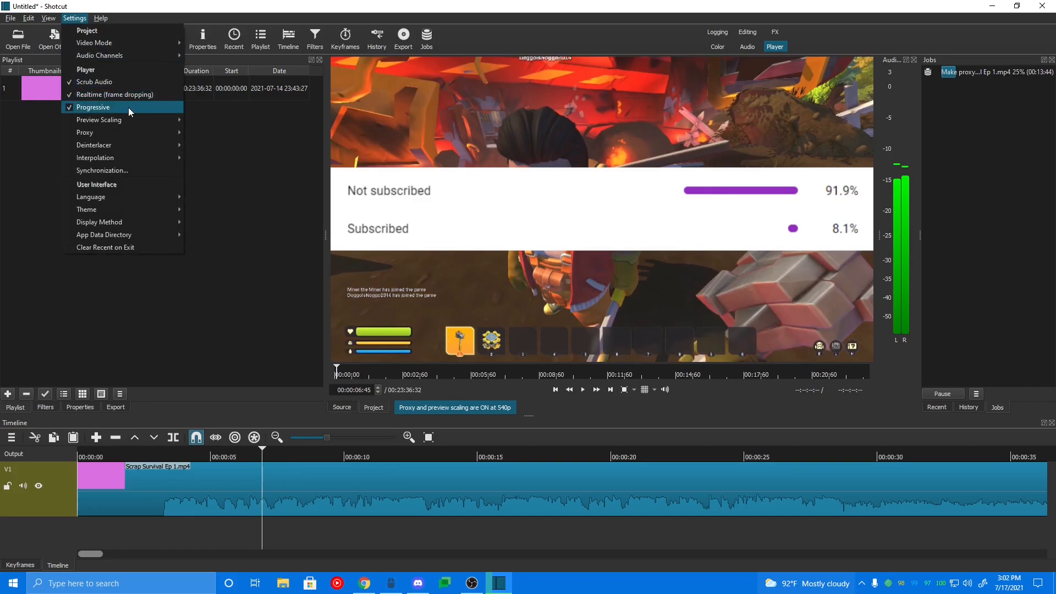
{"action": "mouse_move", "coordinate": [123, 122]}
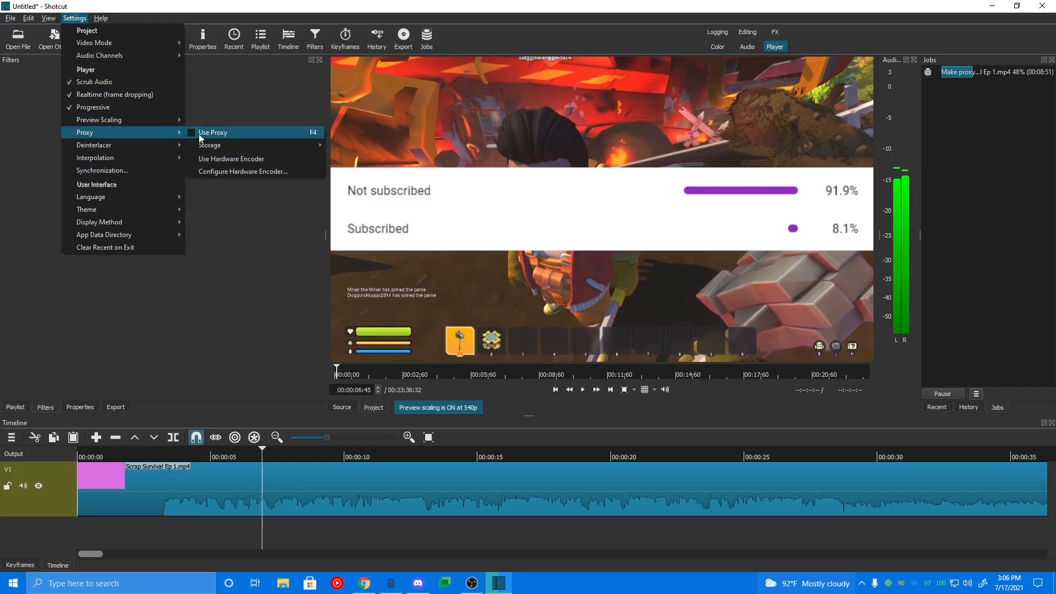
{"action": "left_click", "coordinate": [200, 134]}
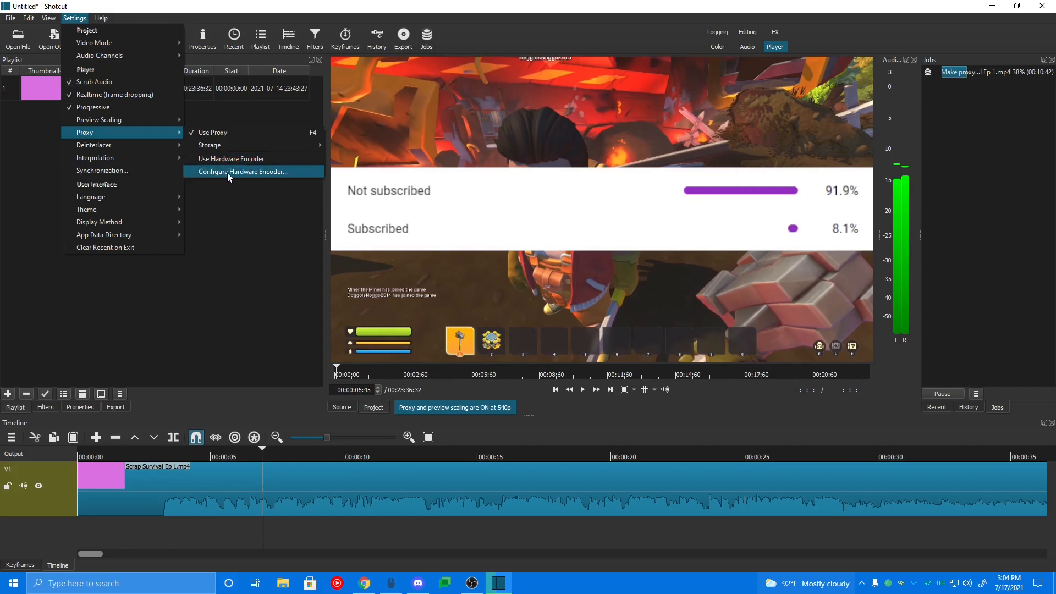
{"action": "left_click", "coordinate": [242, 172]}
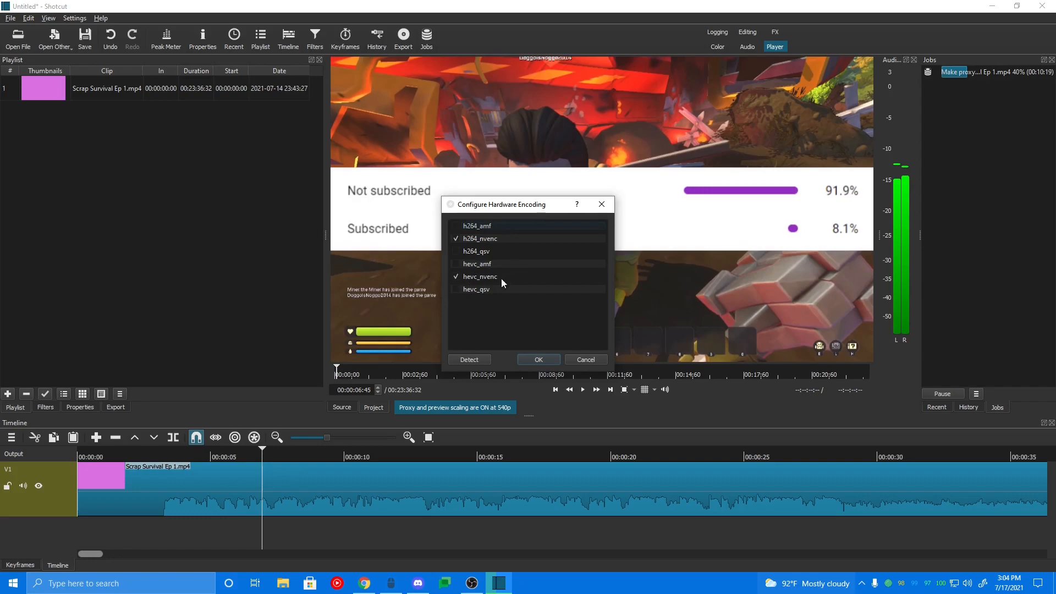
{"action": "left_click", "coordinate": [539, 359]}
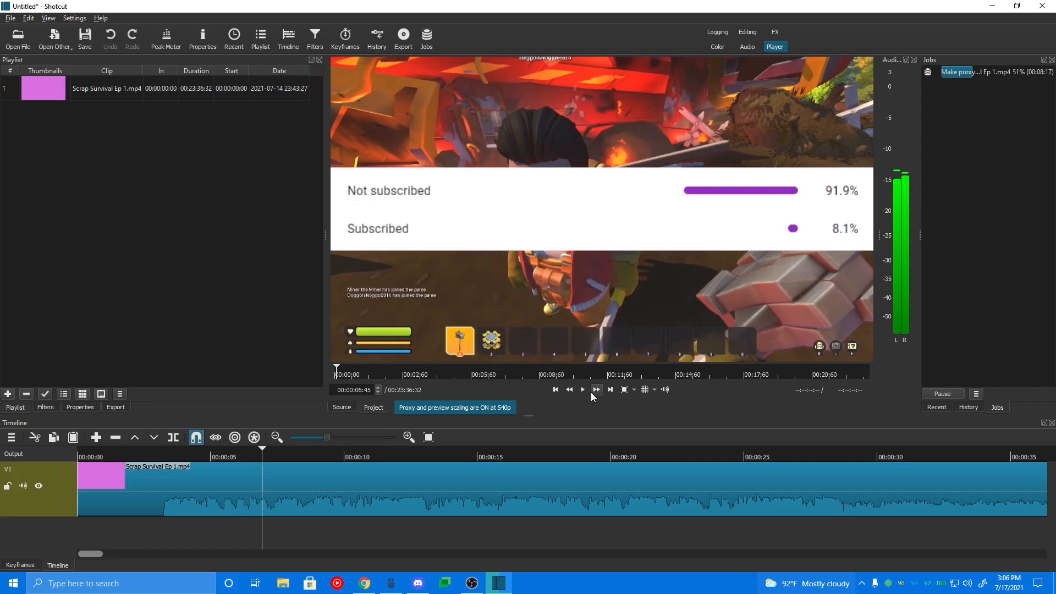
Step: Split the timeline clip at about 00:02:37
{"action": "left_click", "coordinate": [583, 389]}
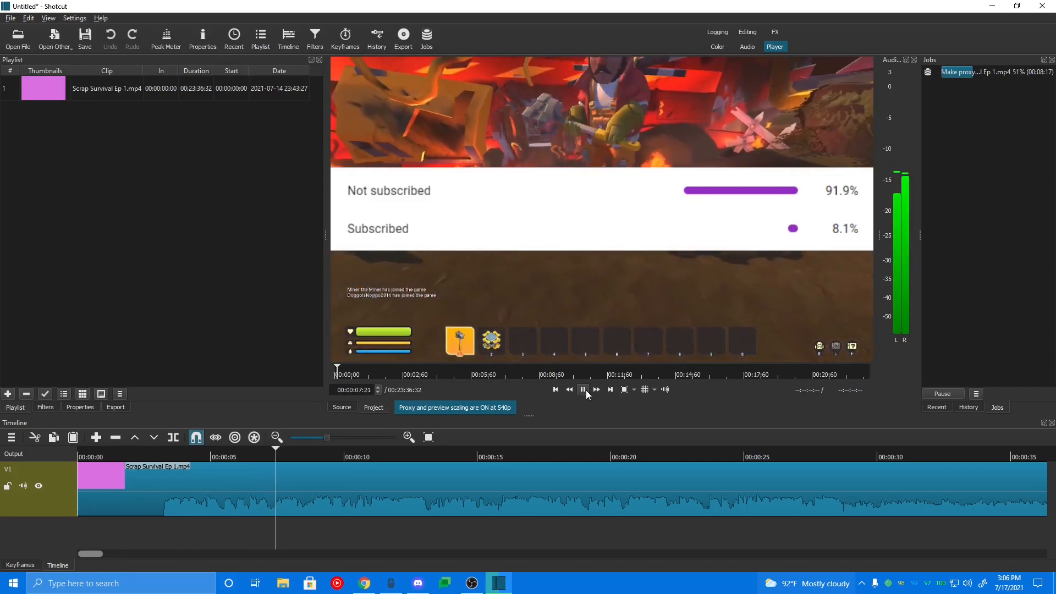
{"action": "left_click", "coordinate": [583, 389]}
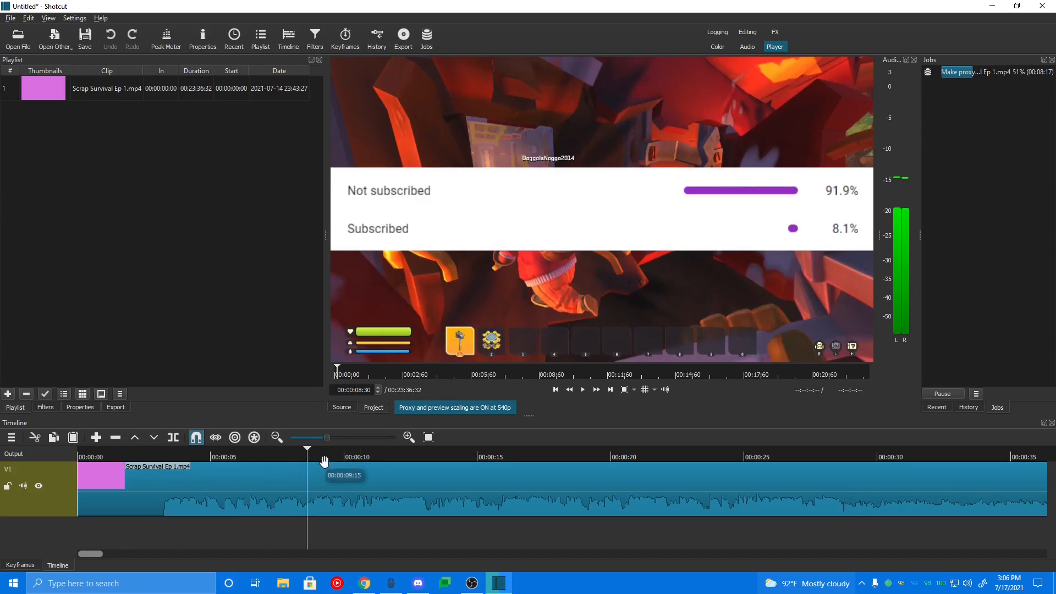
{"action": "scroll", "coordinate": [337, 463], "scroll_direction": "down", "scroll_amount": 1}
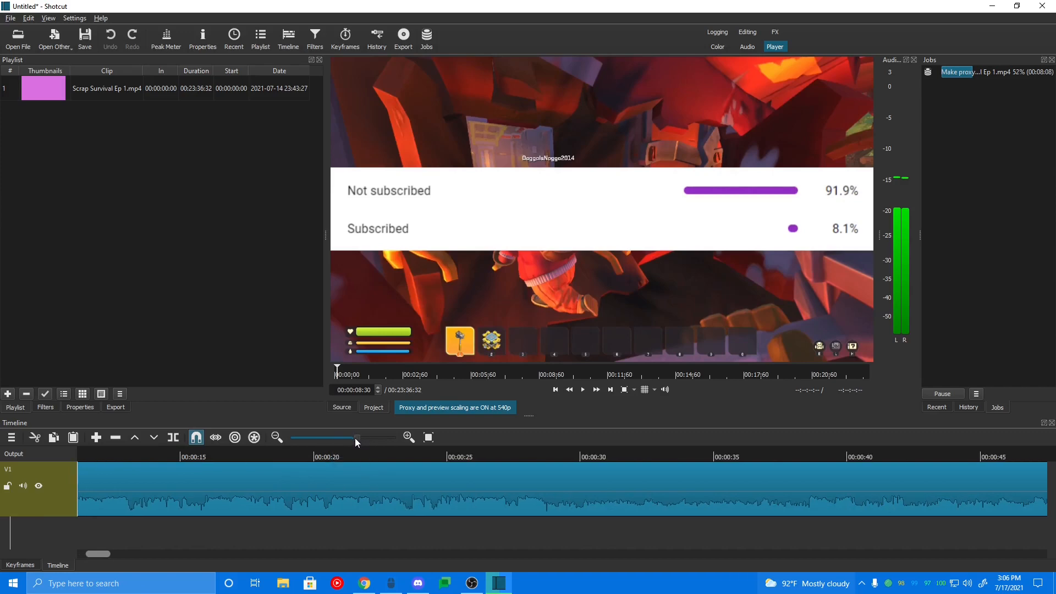
{"action": "left_click_drag", "start_coordinate": [310, 440], "coordinate": [306, 440]}
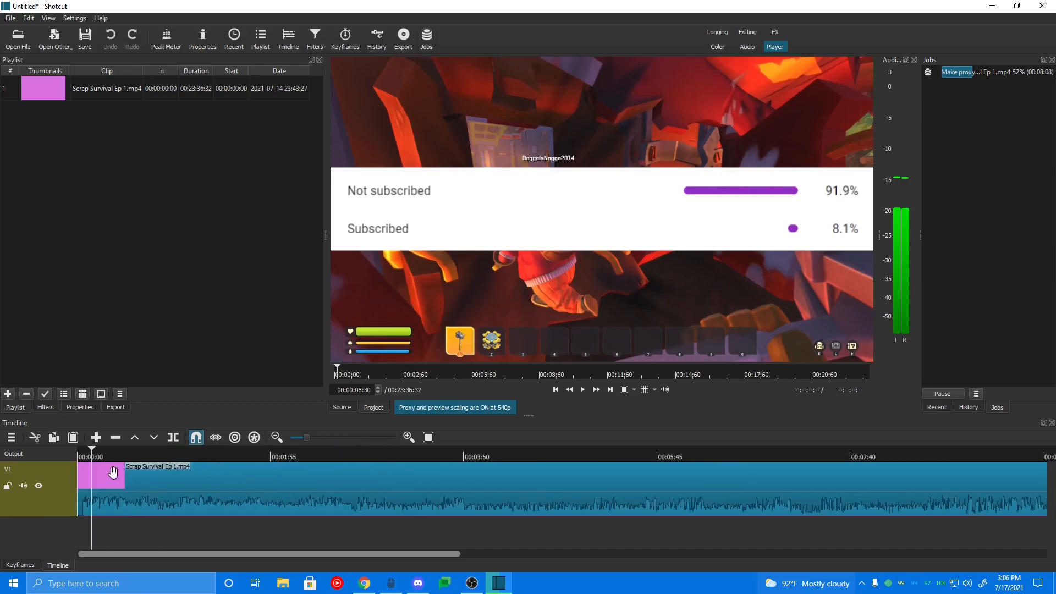
{"action": "left_click_drag", "start_coordinate": [93, 450], "coordinate": [137, 462]}
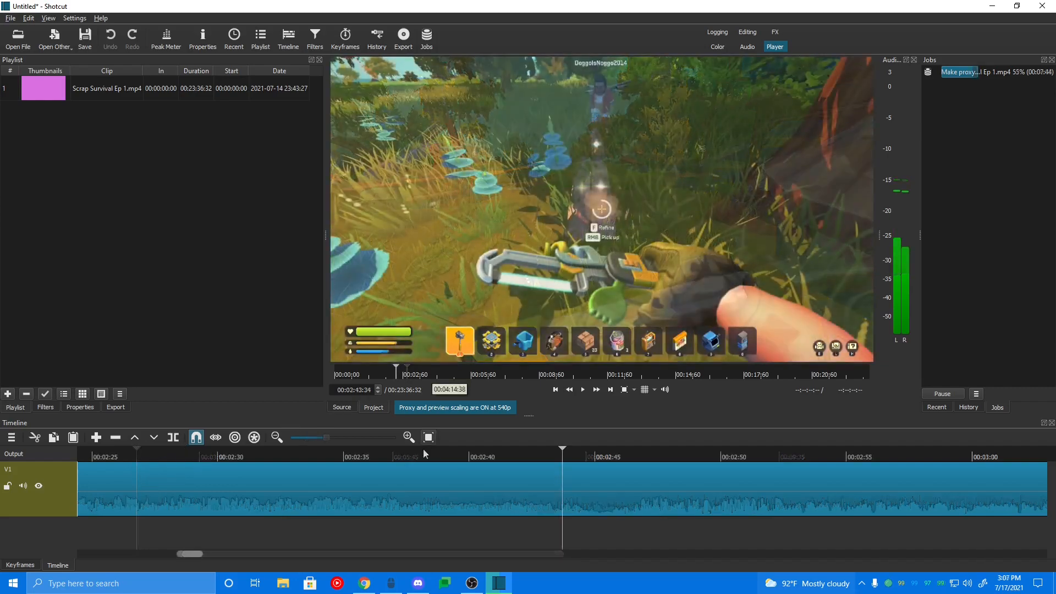
{"action": "left_click_drag", "start_coordinate": [448, 453], "coordinate": [403, 458]}
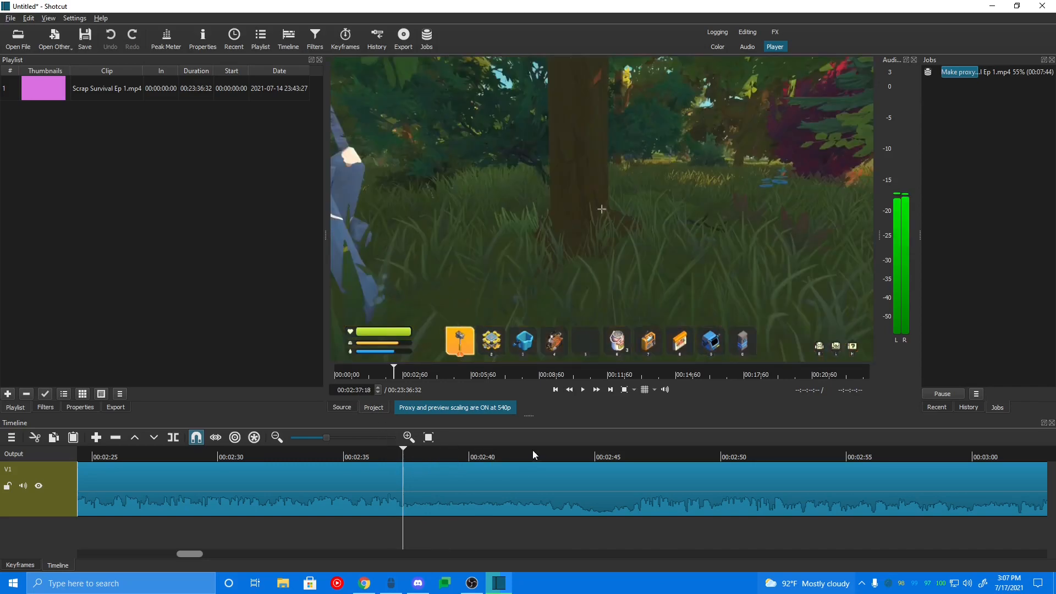
{"action": "left_click_drag", "start_coordinate": [413, 465], "coordinate": [403, 469]}
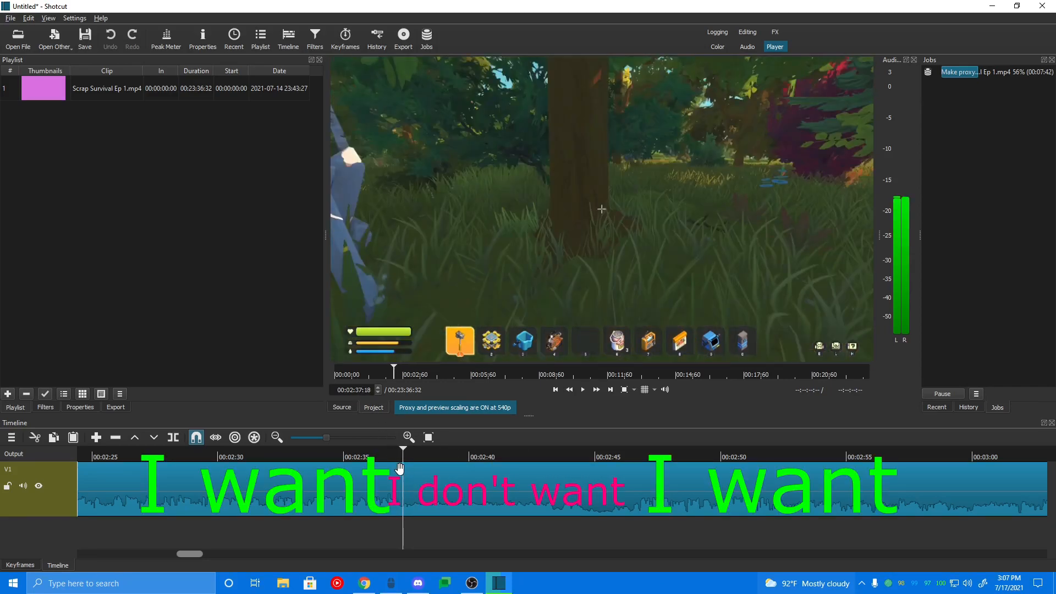
{"action": "key", "text": "s"}
Step: Split the clip again at about 00:02:45 and lift out the segment between the two cuts
{"action": "left_click", "coordinate": [406, 454]}
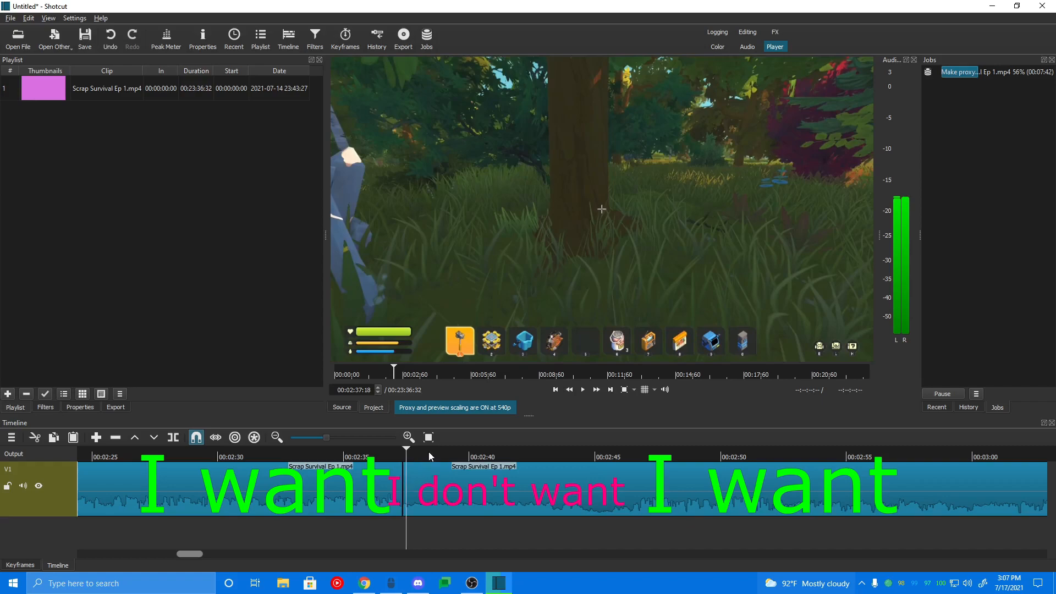
{"action": "left_click_drag", "start_coordinate": [494, 459], "coordinate": [612, 460]}
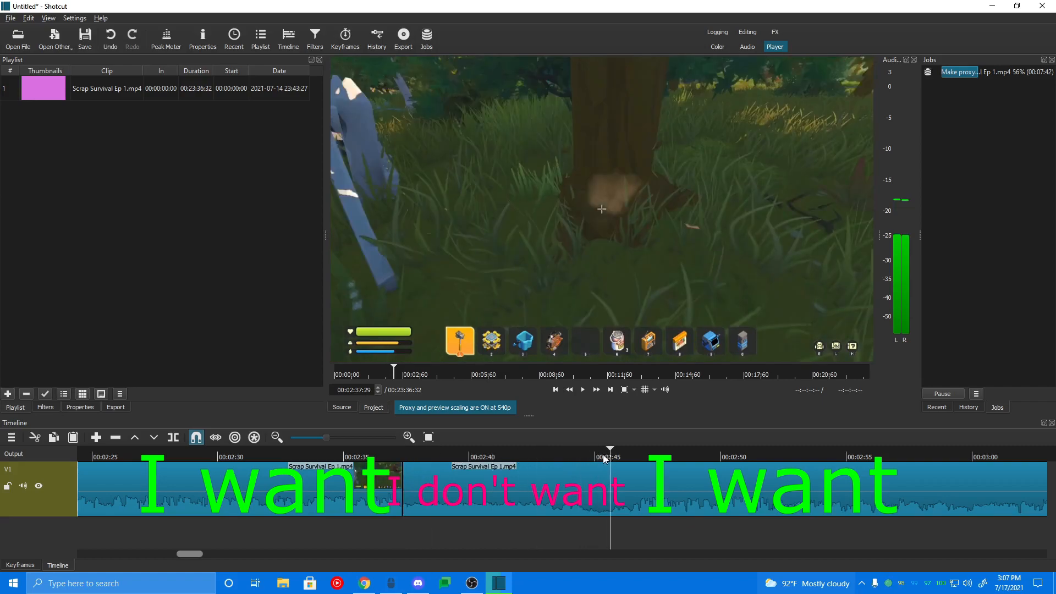
{"action": "key", "text": "s"}
{"action": "left_click", "coordinate": [475, 494]}
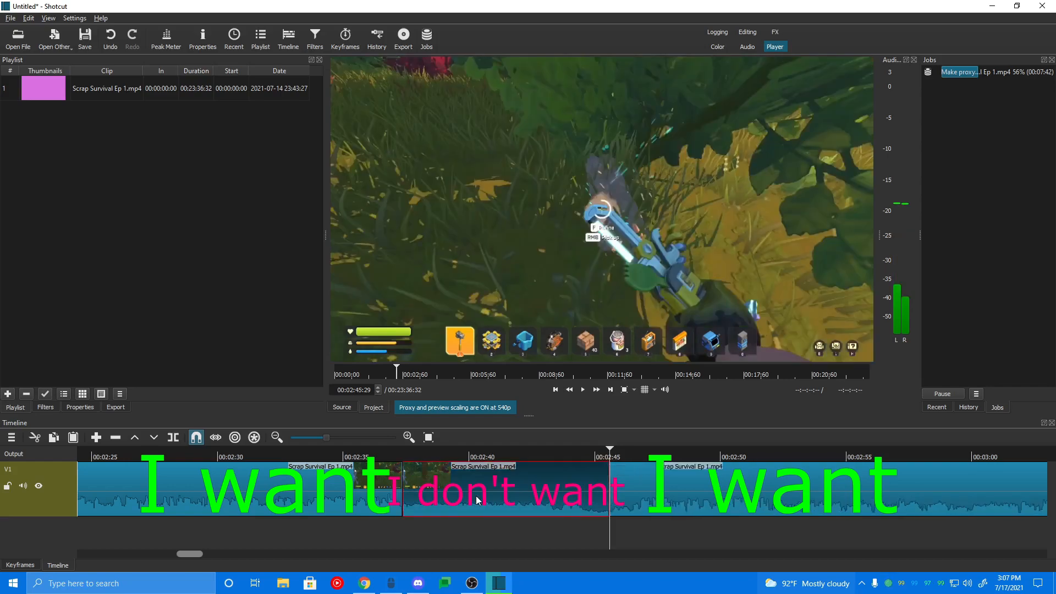
{"action": "key", "text": "z"}
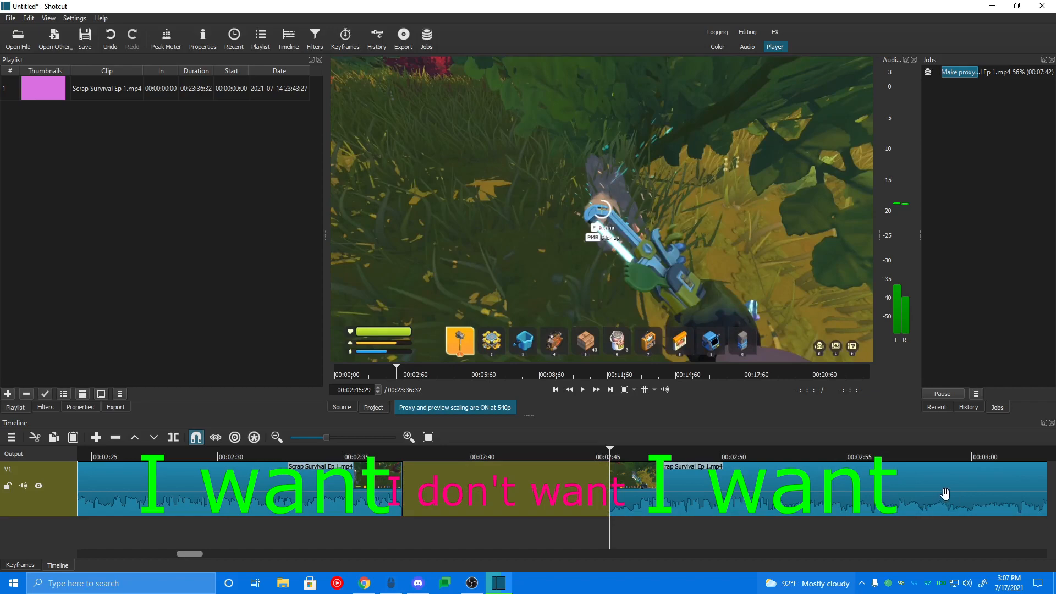
Step: Close the gap by moving the remaining right clip left against the first clip, and play back the cut
{"action": "left_click_drag", "start_coordinate": [941, 489], "coordinate": [754, 488]}
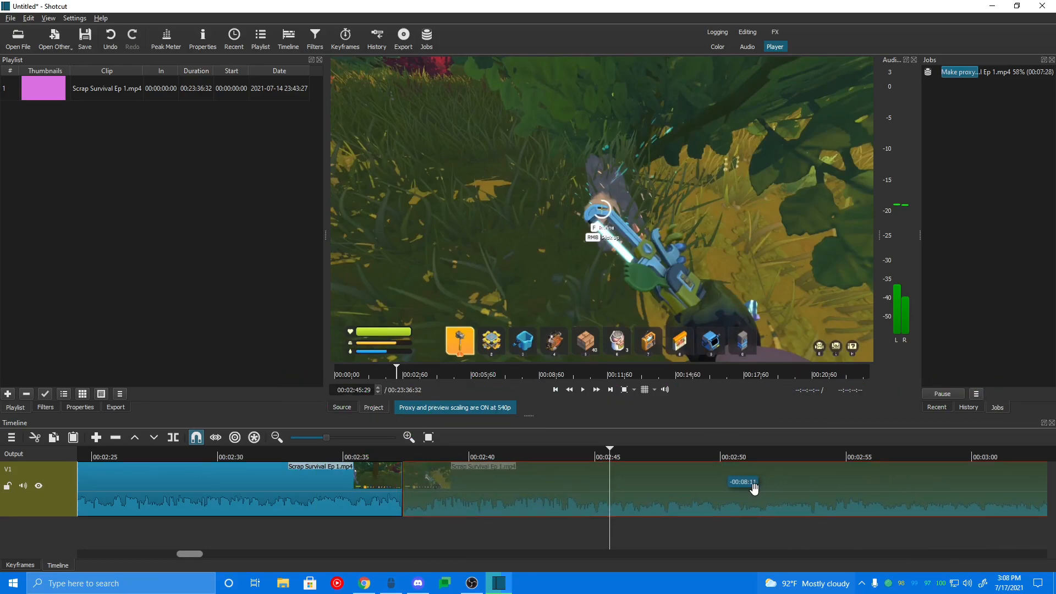
{"action": "left_click", "coordinate": [370, 447]}
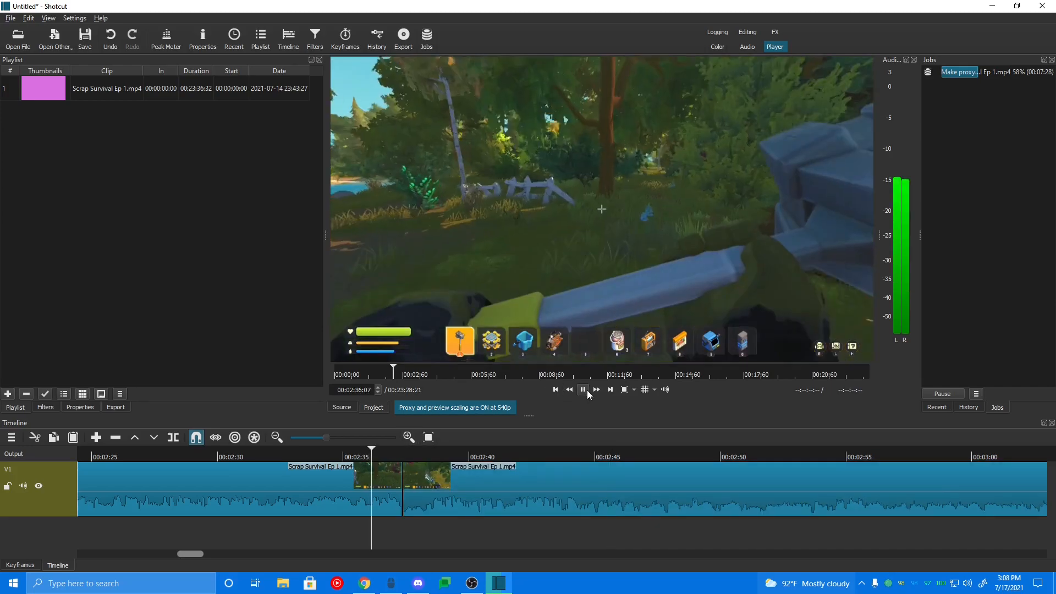
{"action": "left_click", "coordinate": [584, 390]}
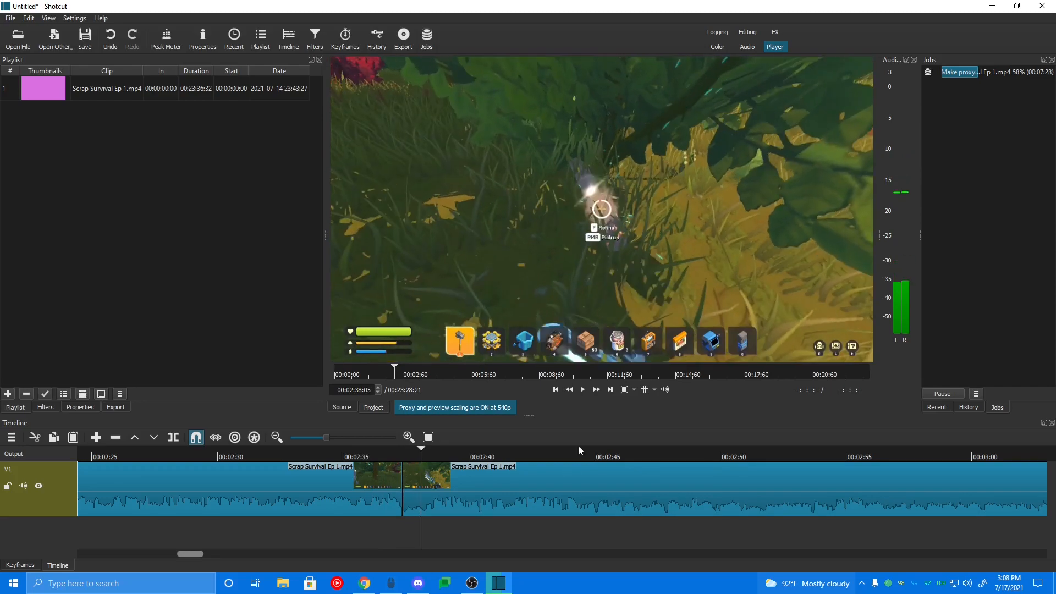
Step: Overlap the right clip onto the end of the left clip to create a crossfade transition, and play it back
{"action": "left_click", "coordinate": [596, 482]}
{"action": "left_click_drag", "start_coordinate": [597, 482], "coordinate": [555, 484]}
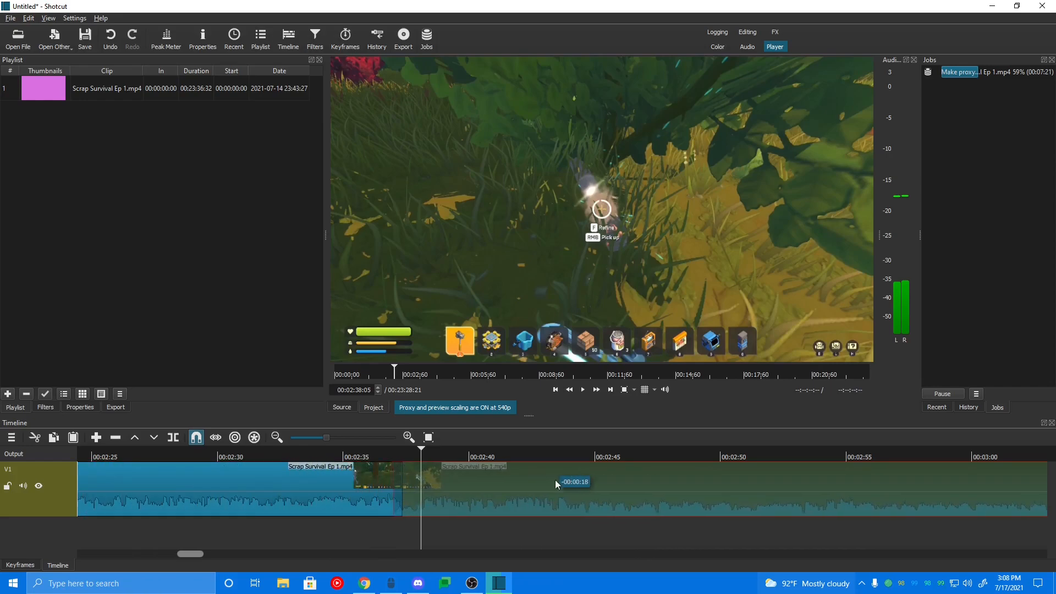
{"action": "left_click_drag", "start_coordinate": [387, 492], "coordinate": [391, 489]}
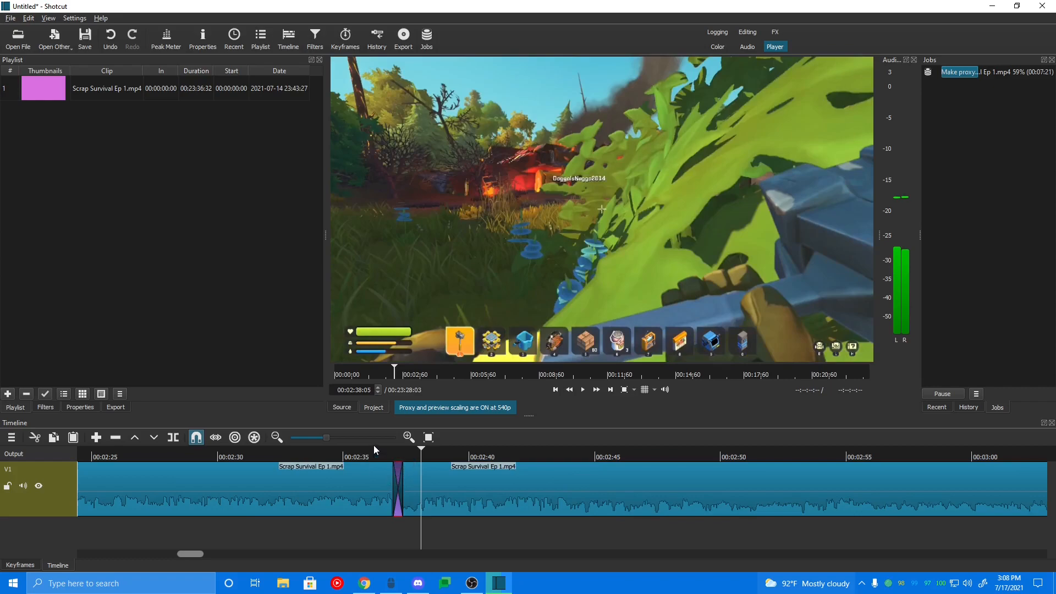
{"action": "left_click", "coordinate": [375, 448]}
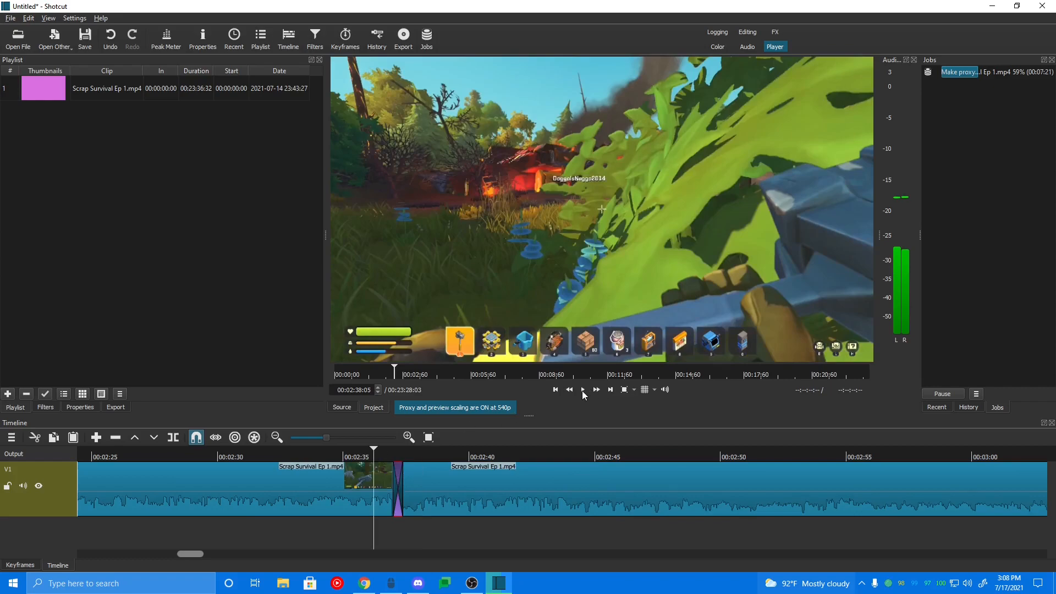
{"action": "left_click", "coordinate": [583, 390]}
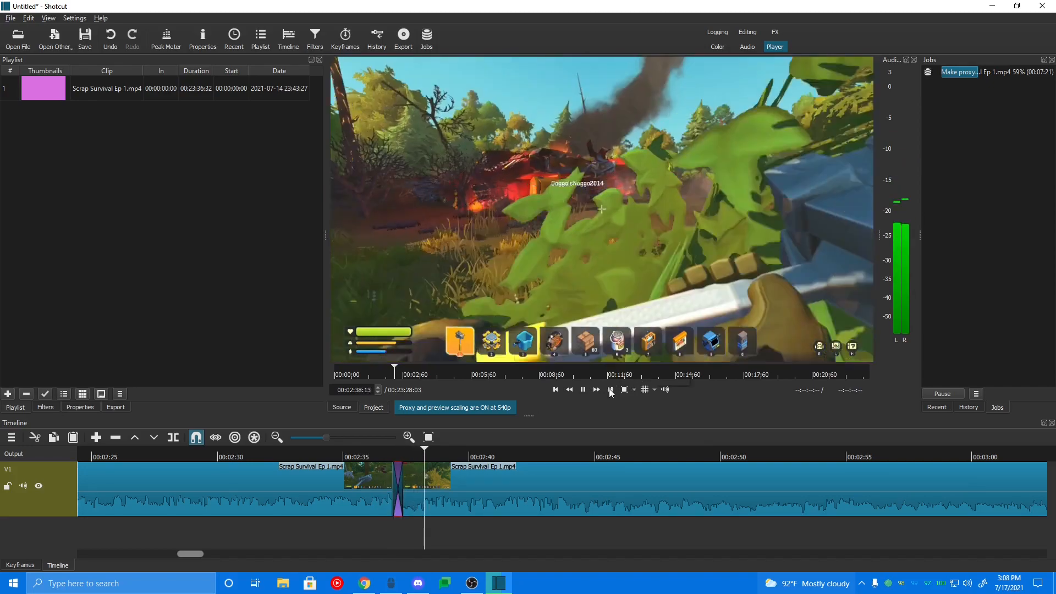
{"action": "left_click", "coordinate": [585, 391]}
Step: Split the clip at about 00:02:50 and again at about 00:02:57
{"action": "scroll", "coordinate": [263, 490], "scroll_direction": "left", "scroll_amount": 2}
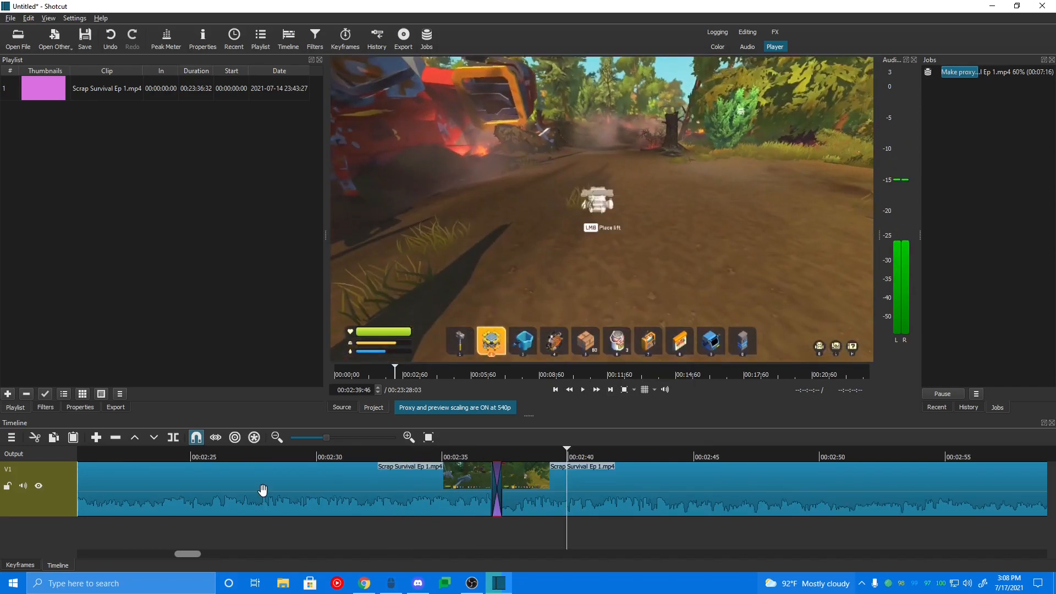
{"action": "scroll", "coordinate": [581, 480], "scroll_direction": "right", "scroll_amount": 5}
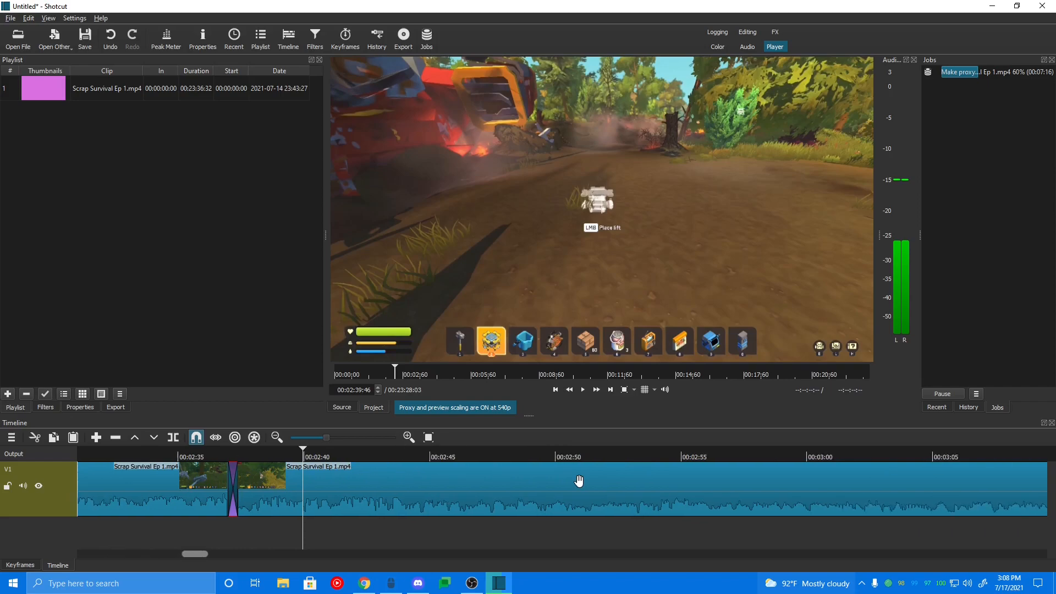
{"action": "scroll", "coordinate": [580, 480], "scroll_direction": "right", "scroll_amount": 3}
{"action": "left_click_drag", "start_coordinate": [385, 457], "coordinate": [448, 458]}
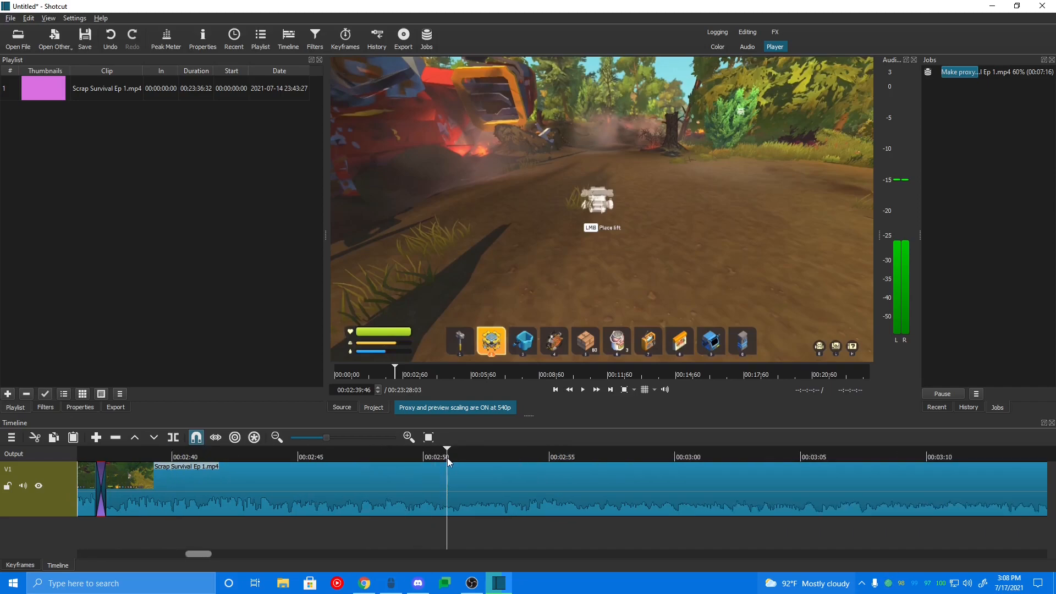
{"action": "key", "text": "s"}
{"action": "left_click", "coordinate": [565, 460]}
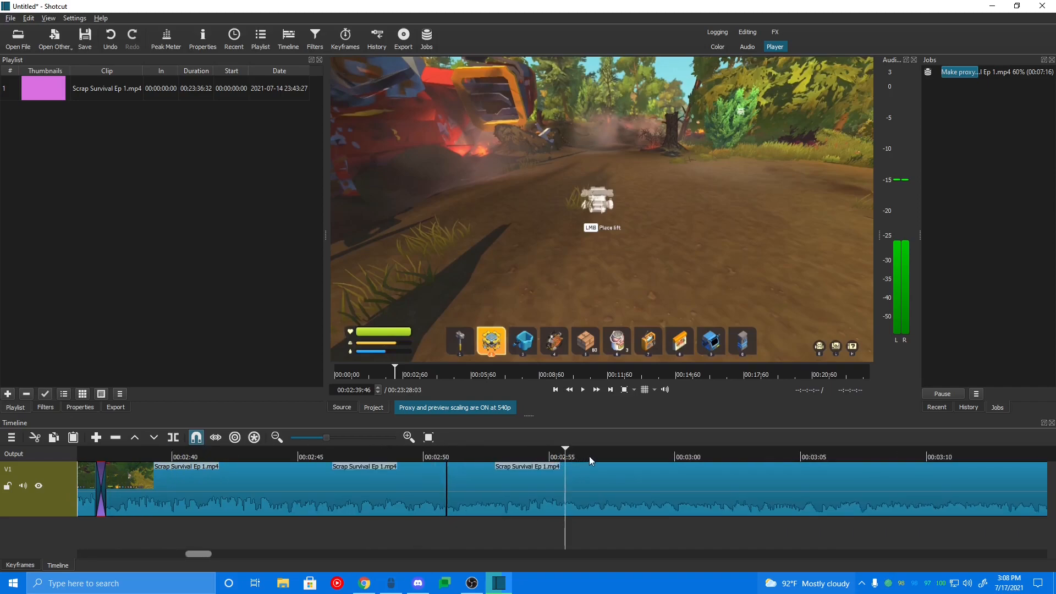
{"action": "left_click_drag", "start_coordinate": [580, 457], "coordinate": [612, 453]}
{"action": "key", "text": "s"}
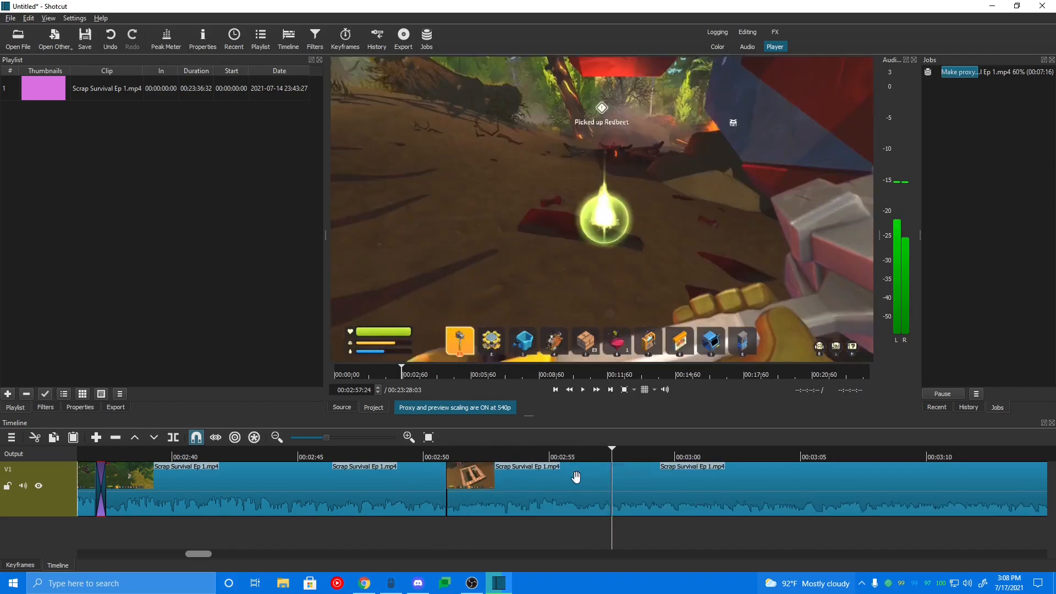
Step: Set the speed of the segment between the two new cuts to 2x
{"action": "left_click", "coordinate": [549, 478]}
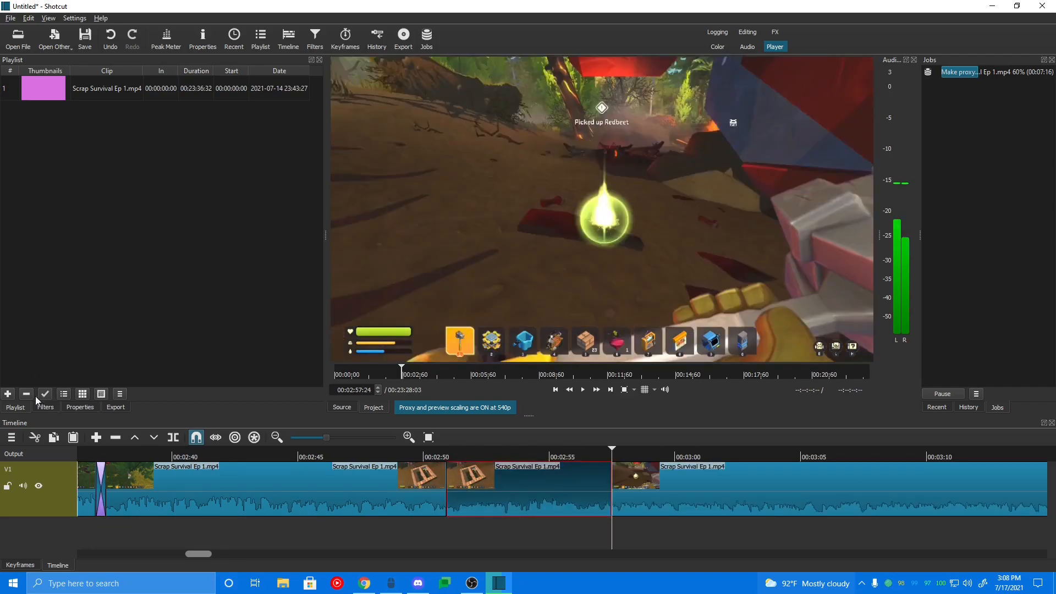
{"action": "left_click", "coordinate": [76, 410]}
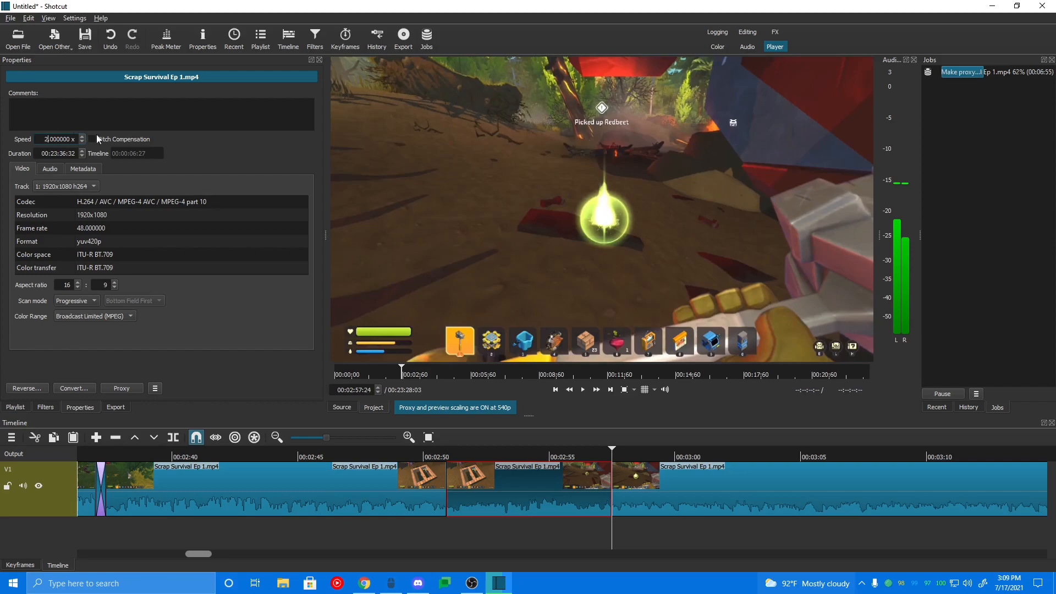
{"action": "key", "text": "Return"}
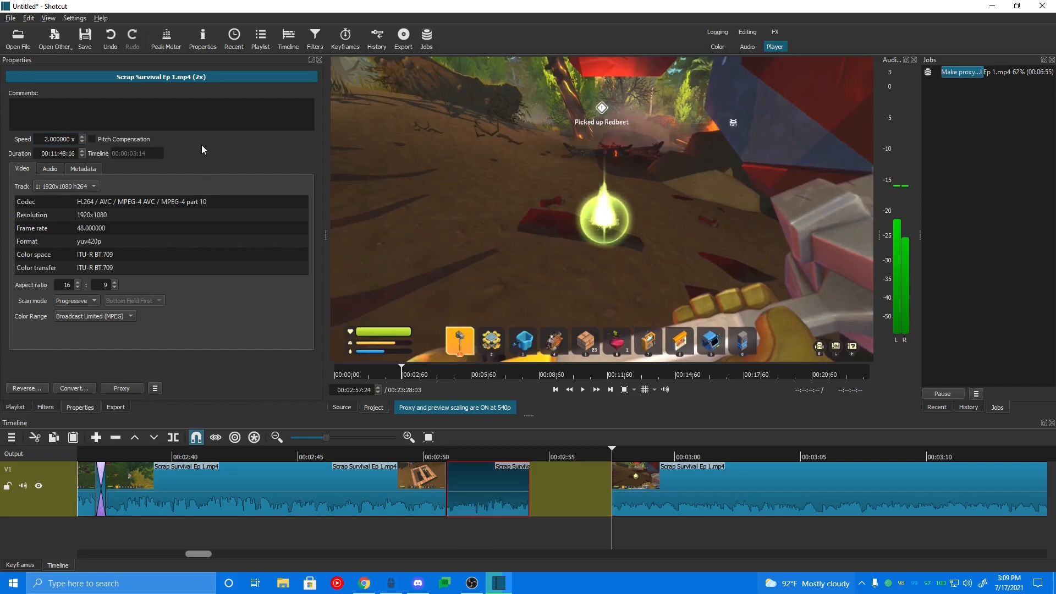
Step: Close the gap by moving the following clip left against the sped-up segment, and play back that section
{"action": "left_click", "coordinate": [744, 484]}
{"action": "left_click_drag", "start_coordinate": [744, 484], "coordinate": [660, 488]}
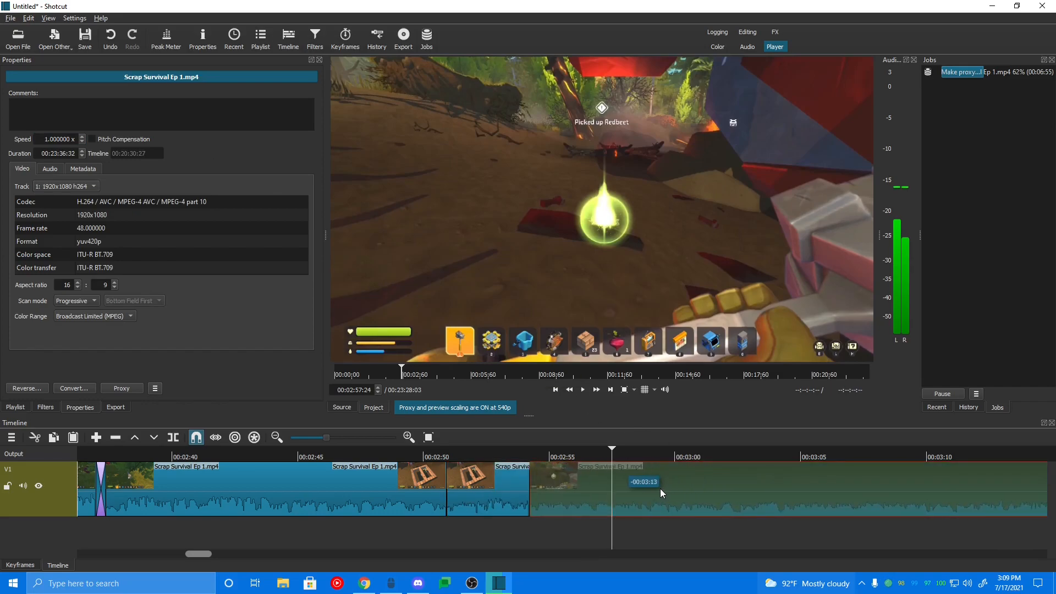
{"action": "left_click_drag", "start_coordinate": [498, 487], "coordinate": [497, 487]}
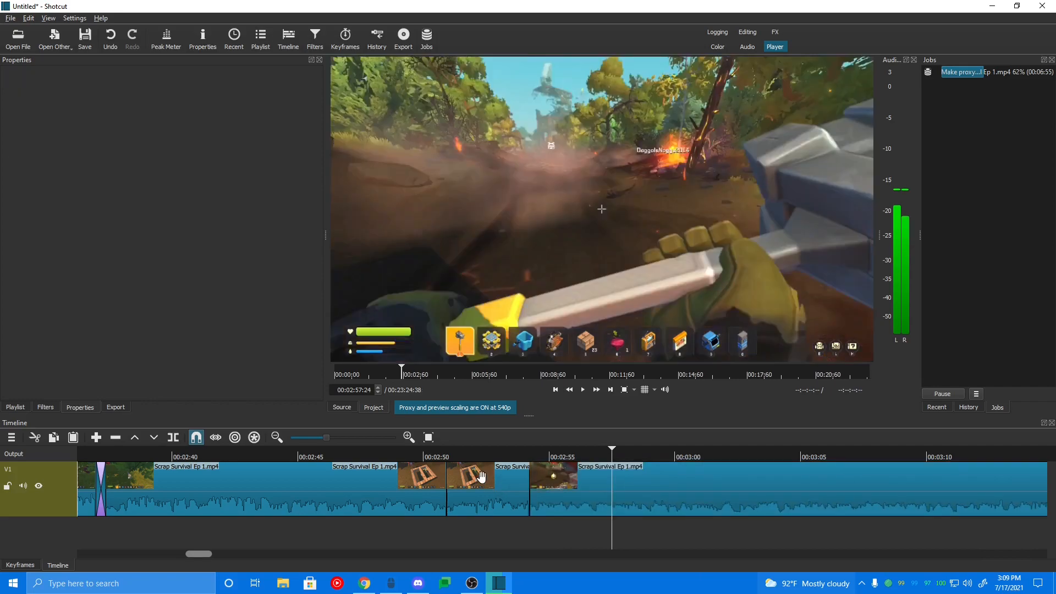
{"action": "left_click", "coordinate": [482, 478]}
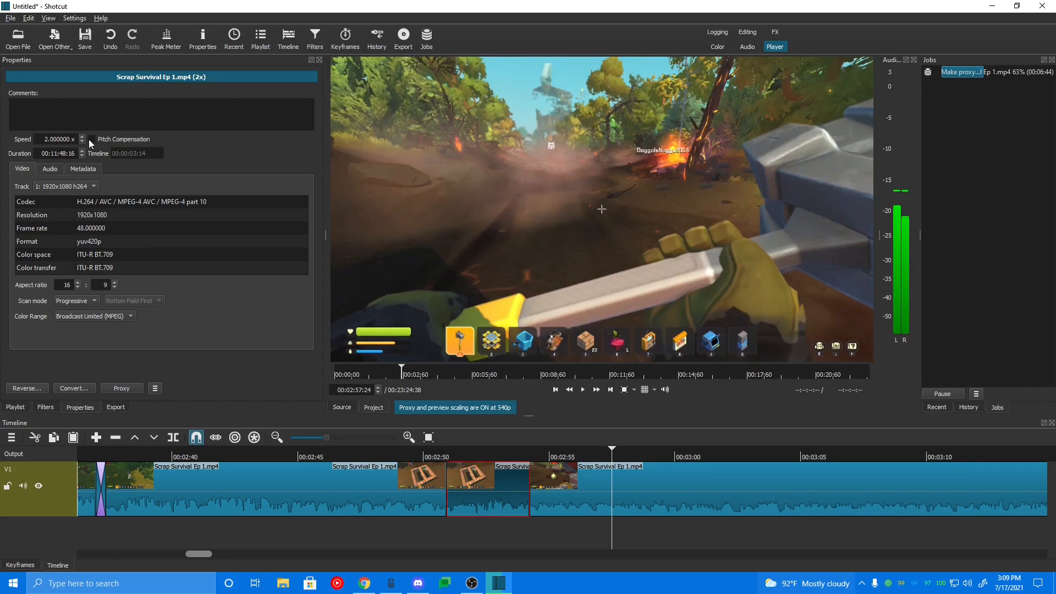
{"action": "left_click", "coordinate": [461, 450]}
{"action": "left_click", "coordinate": [583, 389]}
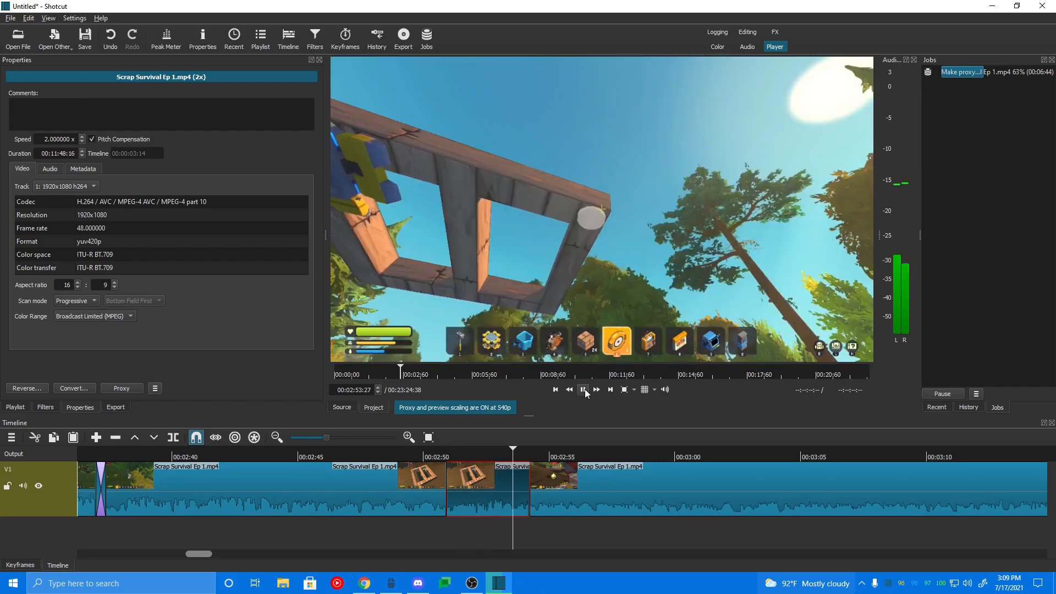
{"action": "left_click", "coordinate": [583, 390]}
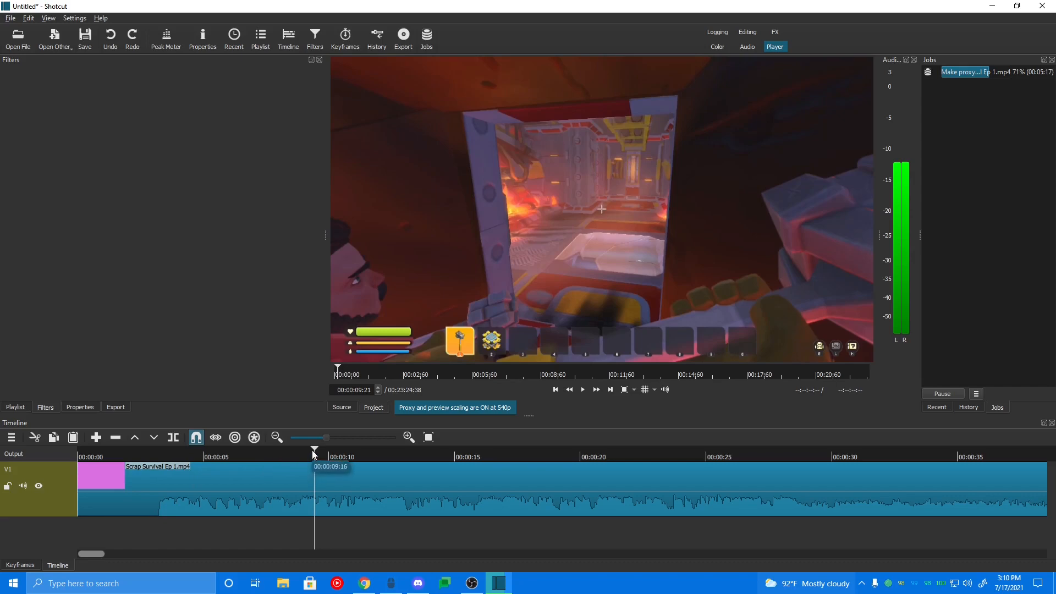
Step: Play the timeline from about 00:00:04
{"action": "left_click_drag", "start_coordinate": [313, 451], "coordinate": [181, 462]}
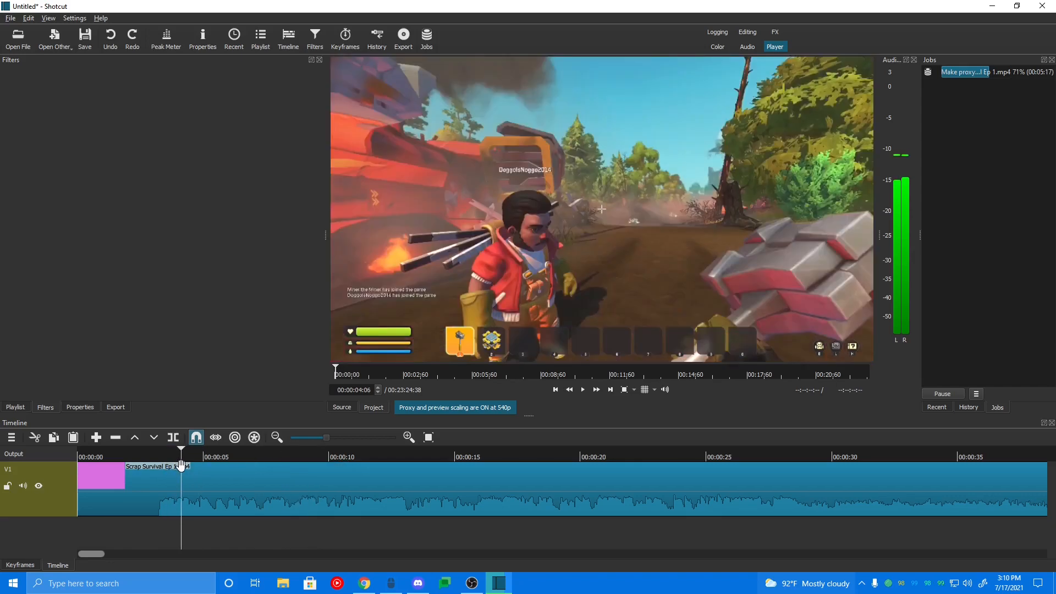
{"action": "left_click", "coordinate": [187, 466]}
{"action": "key", "text": "space"}
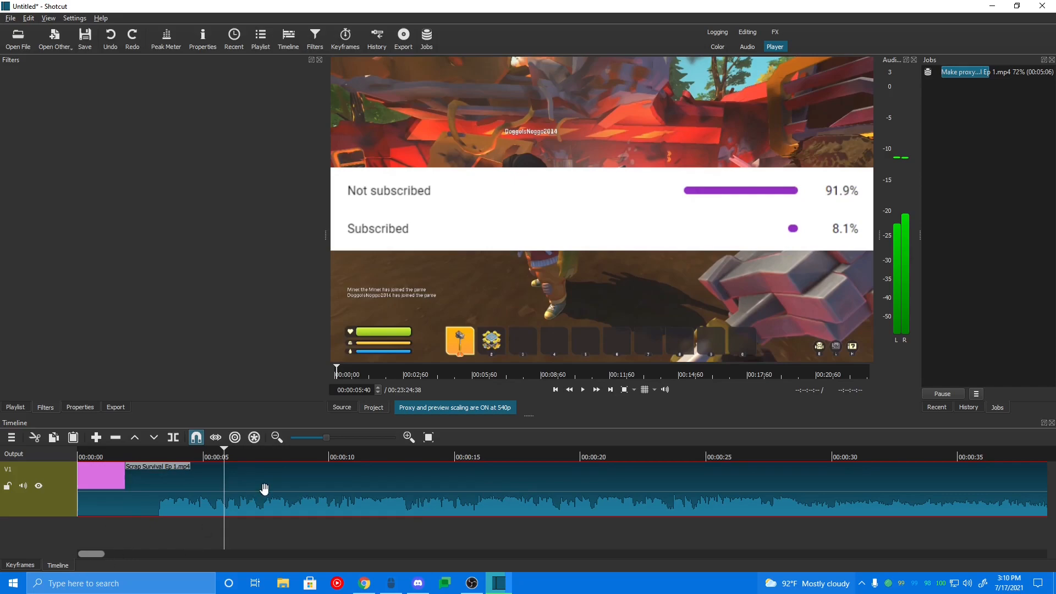
Step: Add a new audio track and a new video track to the timeline
{"action": "right_click", "coordinate": [153, 532]}
{"action": "mouse_move", "coordinate": [178, 480]}
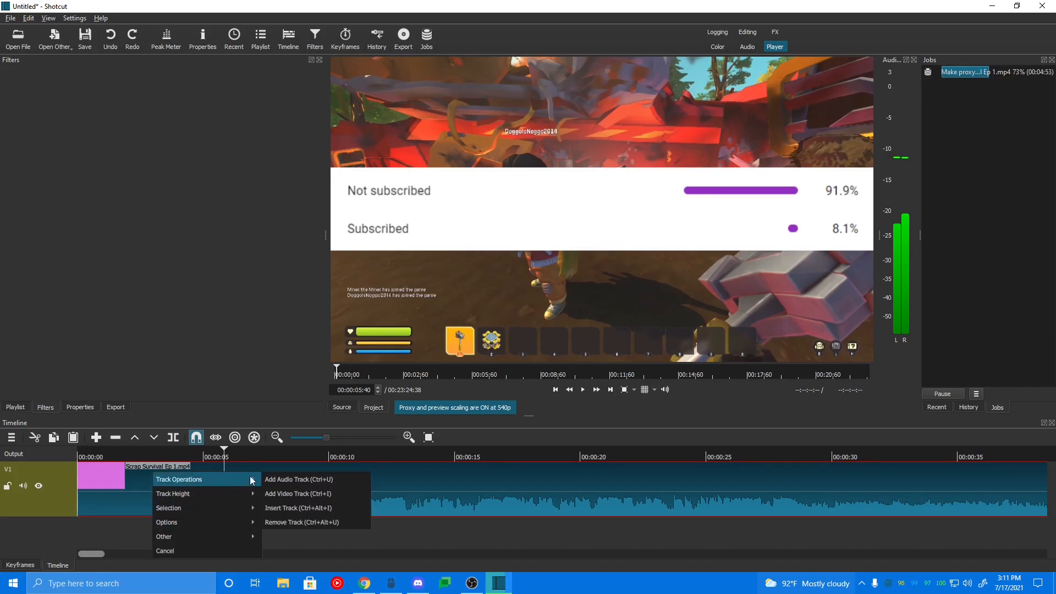
{"action": "left_click", "coordinate": [281, 481]}
{"action": "scroll", "coordinate": [140, 488], "scroll_direction": "right", "scroll_amount": 2}
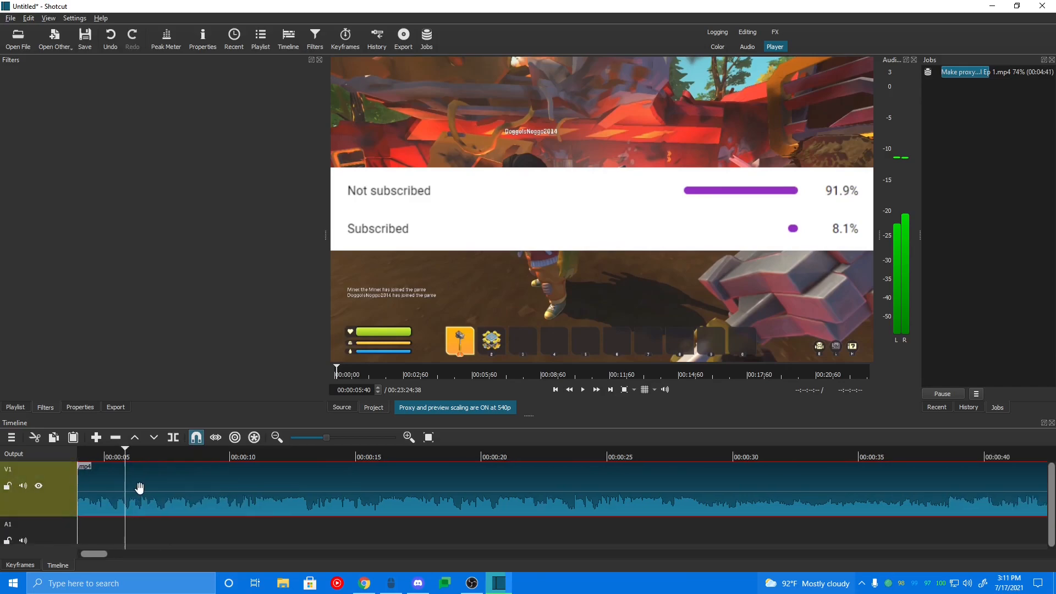
{"action": "scroll", "coordinate": [139, 489], "scroll_direction": "left", "scroll_amount": 2}
{"action": "right_click", "coordinate": [133, 523]}
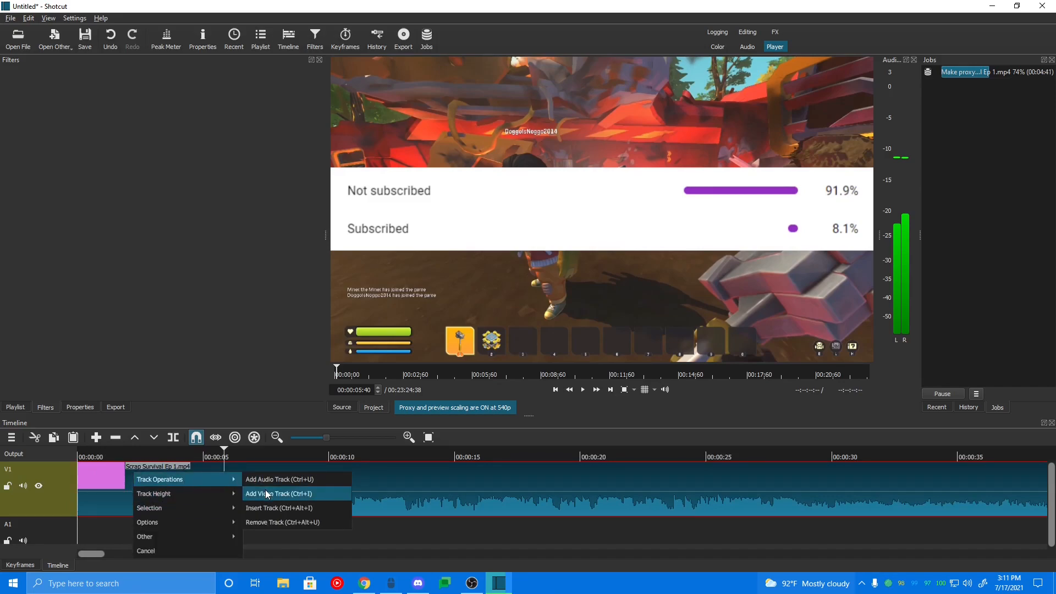
{"action": "left_click", "coordinate": [267, 494]}
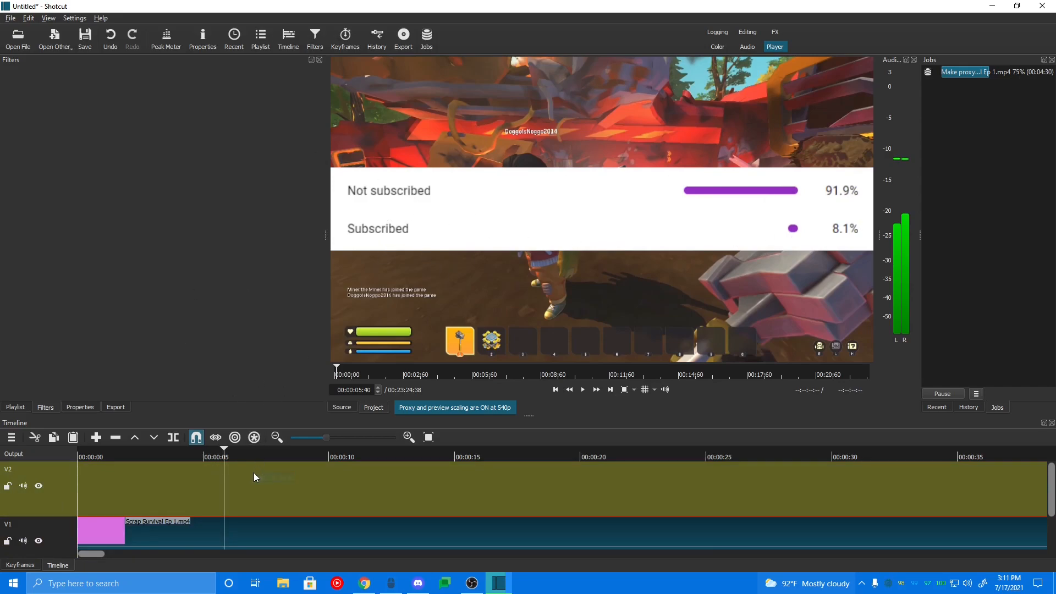
Step: Open the 7-7-2021 image from the Stats folder and place it on the V2 track at about 00:00:04
{"action": "left_click", "coordinate": [13, 47]}
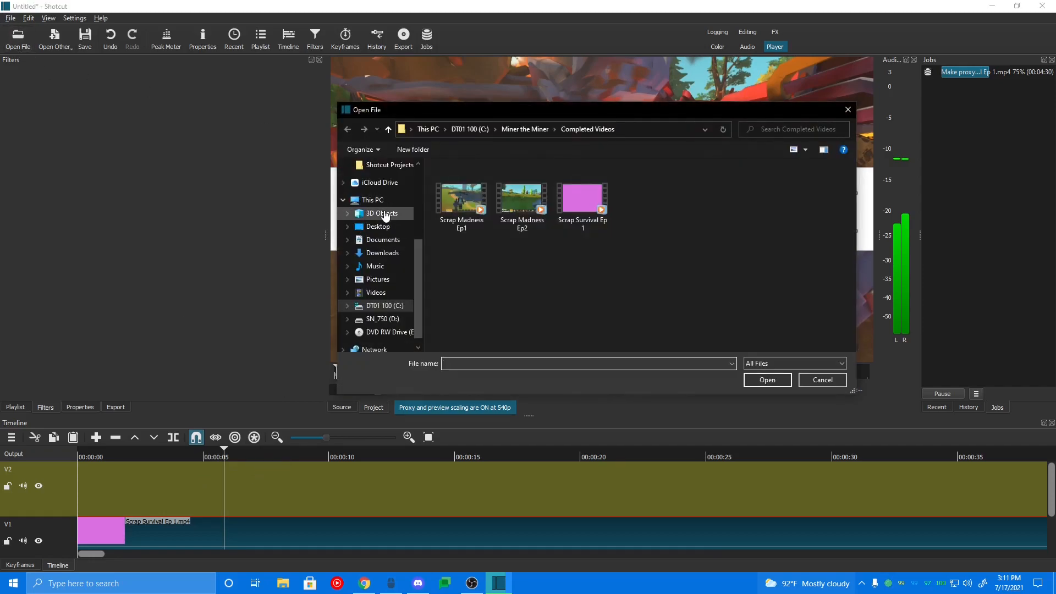
{"action": "scroll", "coordinate": [386, 216], "scroll_direction": "up", "scroll_amount": 3}
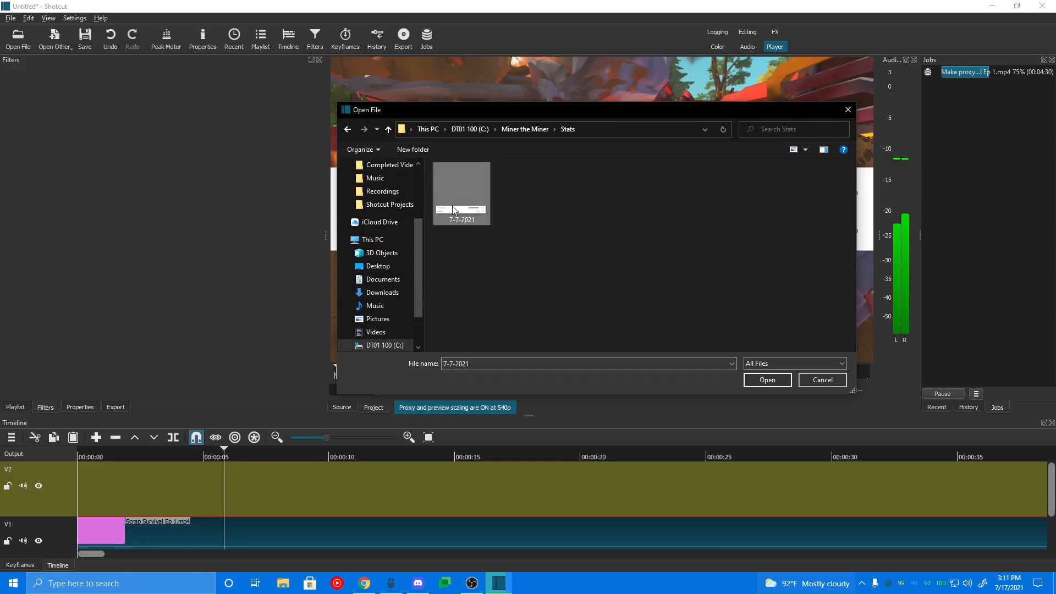
{"action": "double_click", "coordinate": [474, 214]}
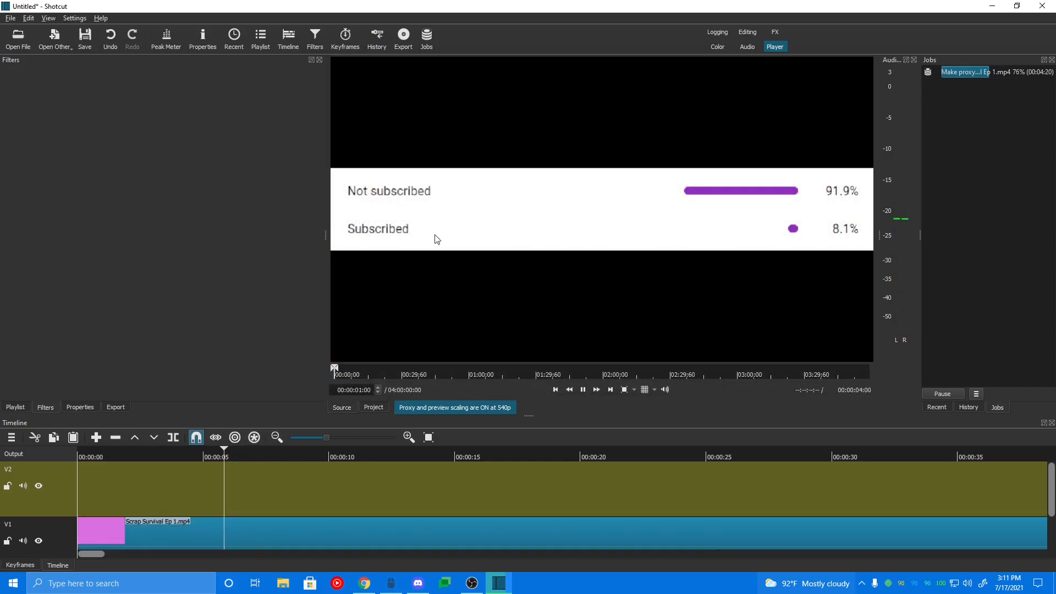
{"action": "left_click_drag", "start_coordinate": [464, 199], "coordinate": [281, 494]}
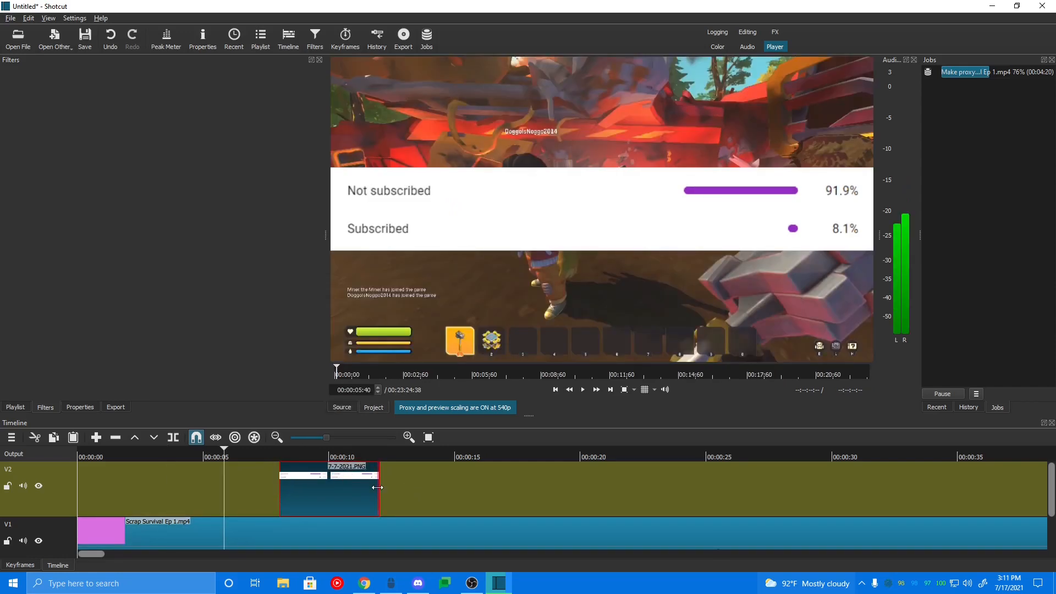
{"action": "left_click_drag", "start_coordinate": [378, 488], "coordinate": [147, 494]}
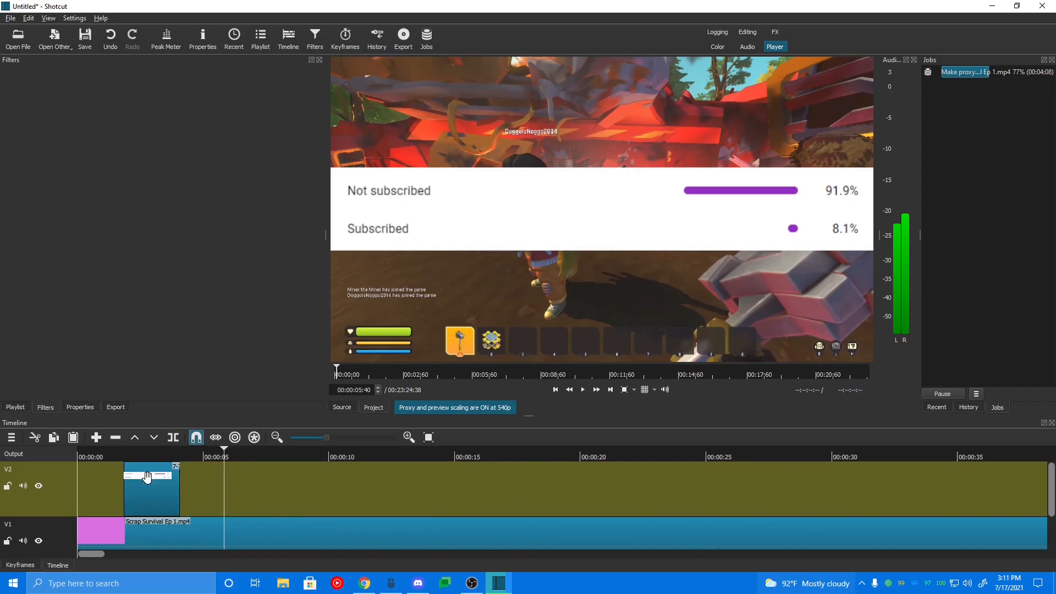
Step: Play the timeline from the start to preview the image overlay
{"action": "left_click", "coordinate": [84, 457]}
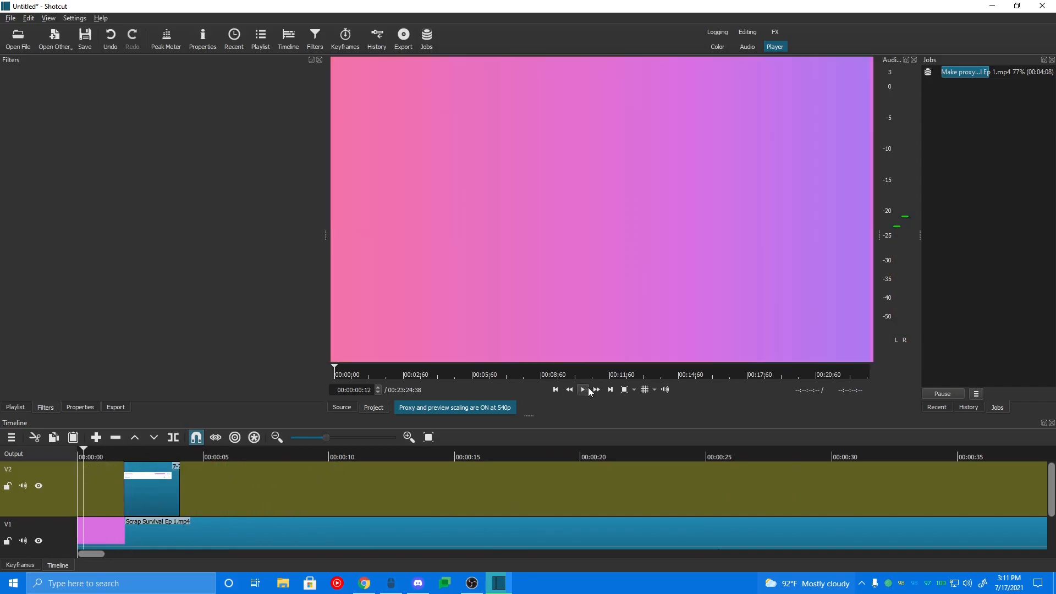
{"action": "left_click", "coordinate": [588, 390]}
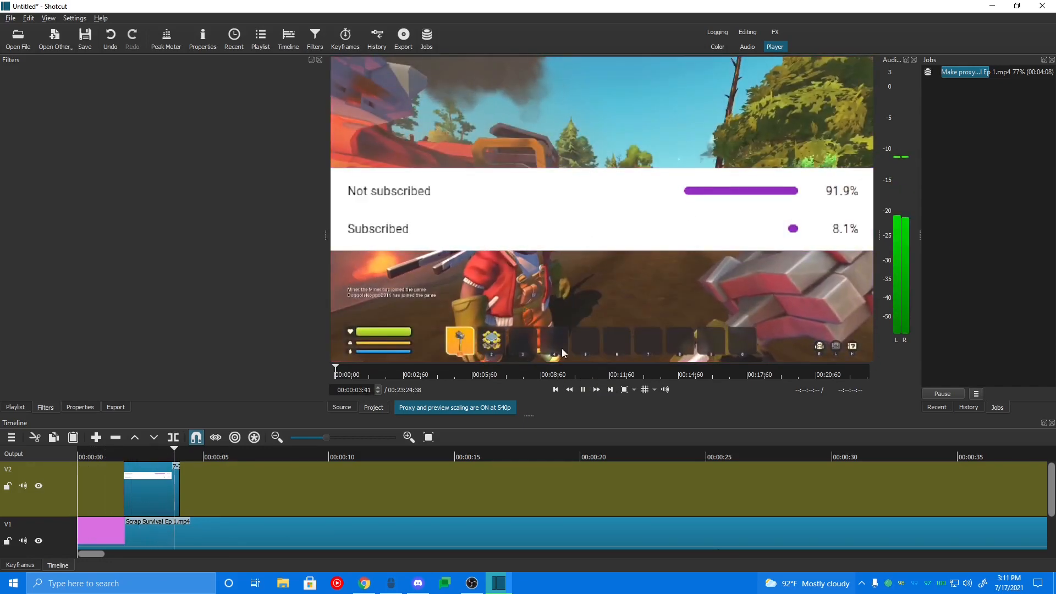
{"action": "left_click", "coordinate": [584, 391]}
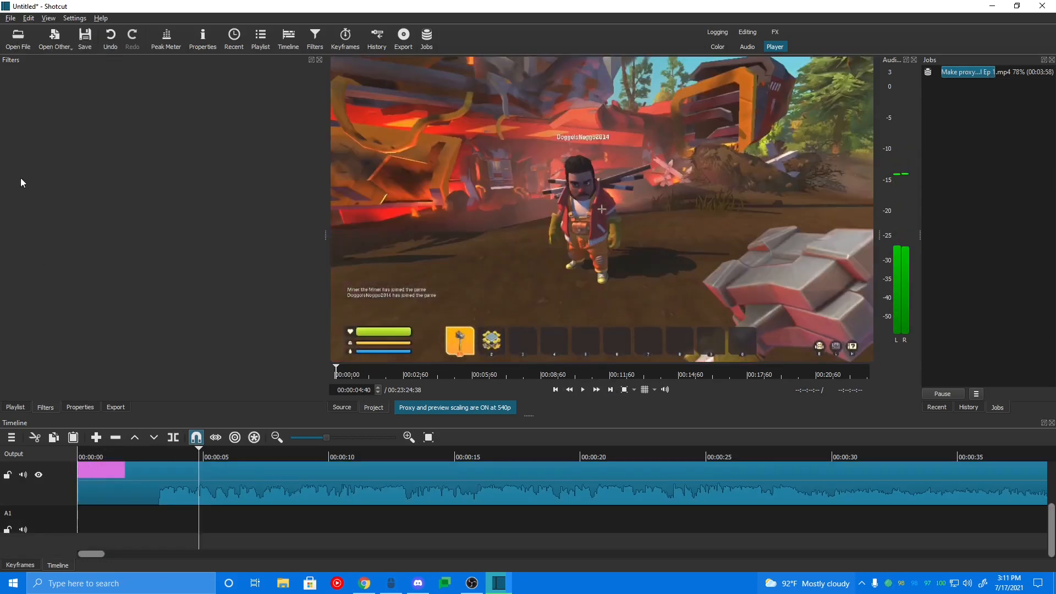
Step: Open the URL Melt - Unicorn Heads music file from the Music folder and add it to the playlist
{"action": "left_click", "coordinate": [21, 45]}
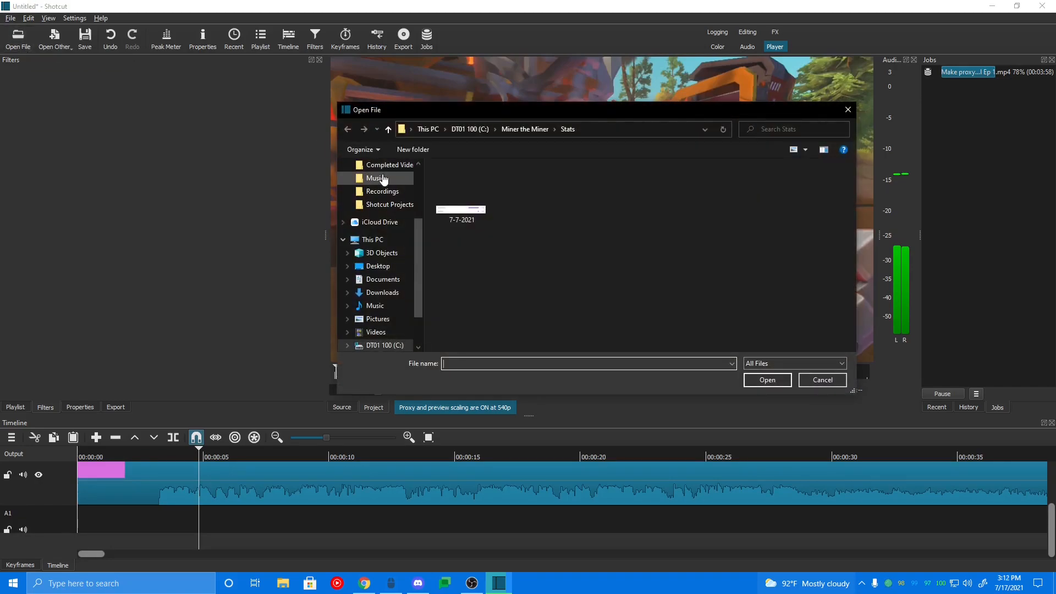
{"action": "left_click", "coordinate": [384, 179]}
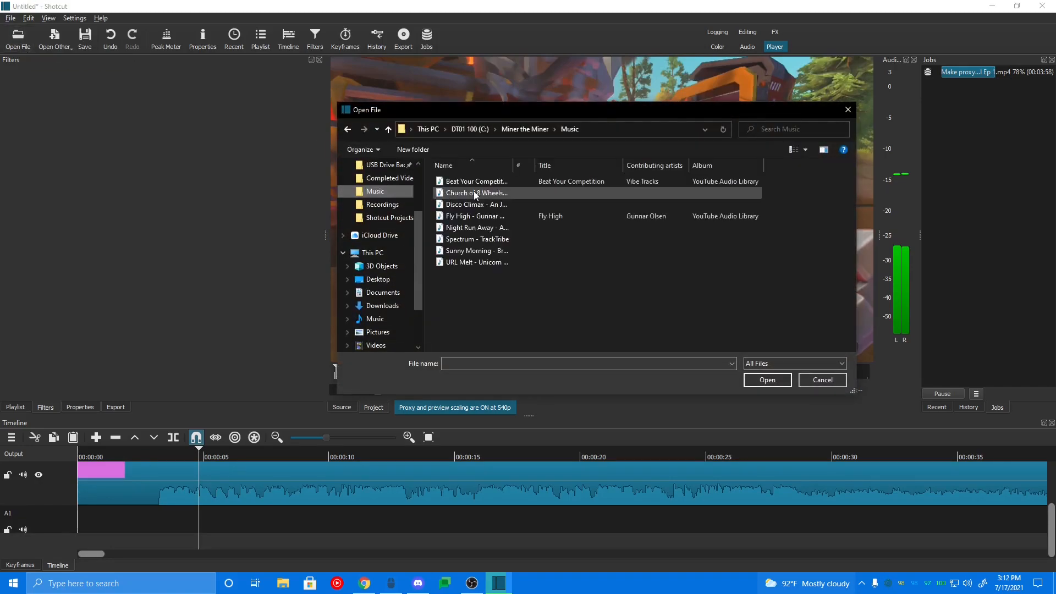
{"action": "double_click", "coordinate": [497, 250]}
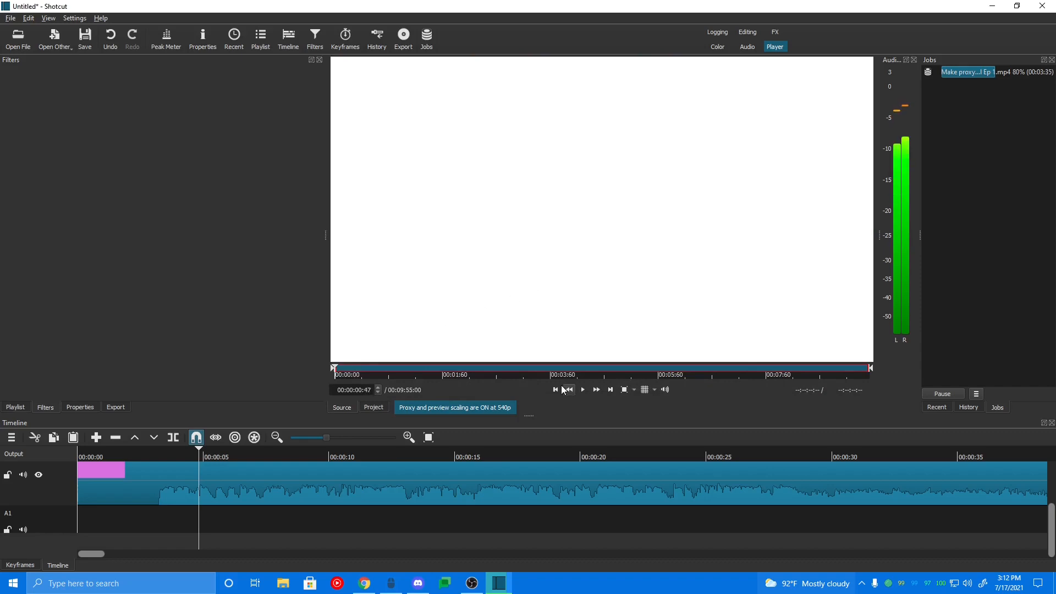
{"action": "left_click", "coordinate": [16, 408]}
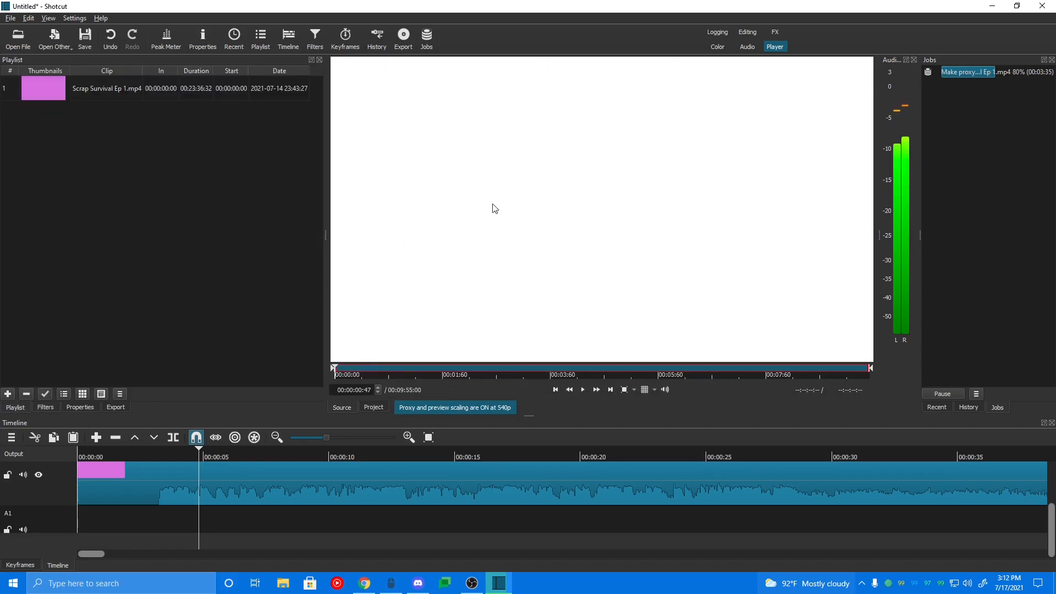
{"action": "left_click_drag", "start_coordinate": [494, 208], "coordinate": [133, 183]}
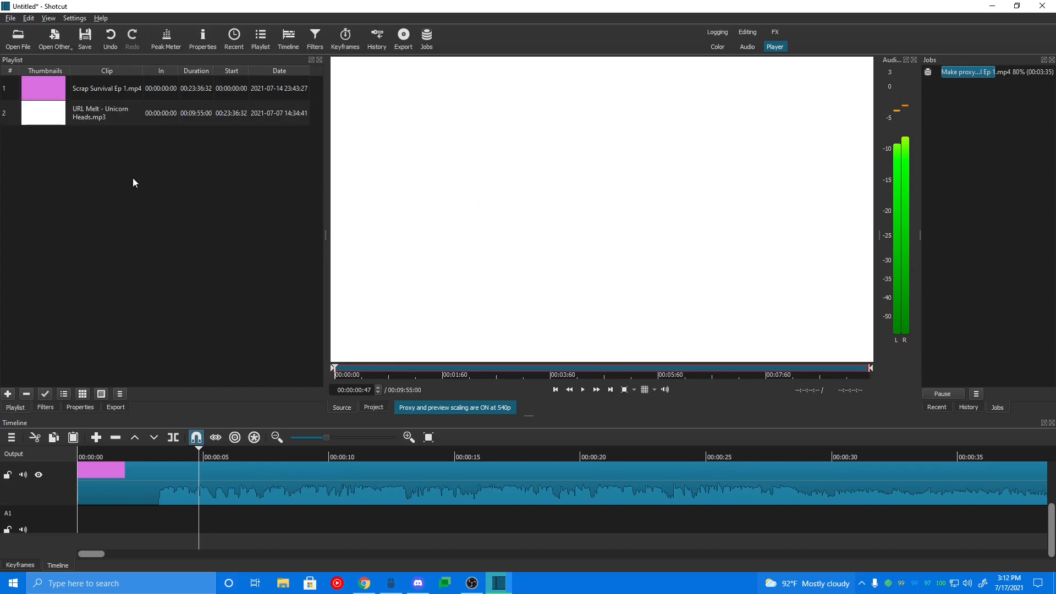
Step: Place the music clip on the A1 track starting at about 00:00:03
{"action": "left_click_drag", "start_coordinate": [457, 163], "coordinate": [131, 524]}
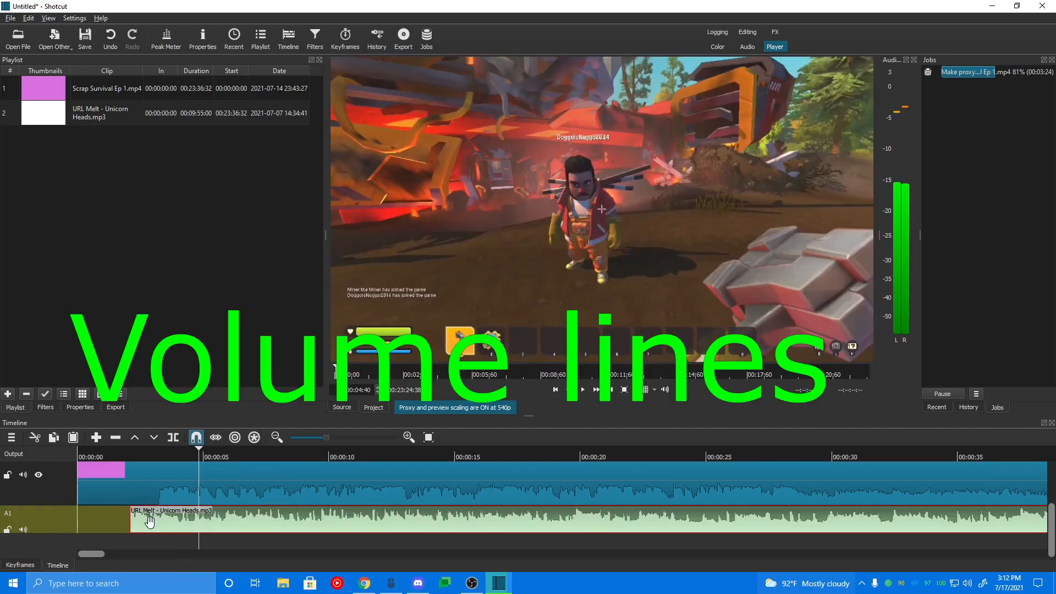
{"action": "left_click_drag", "start_coordinate": [150, 522], "coordinate": [181, 522]}
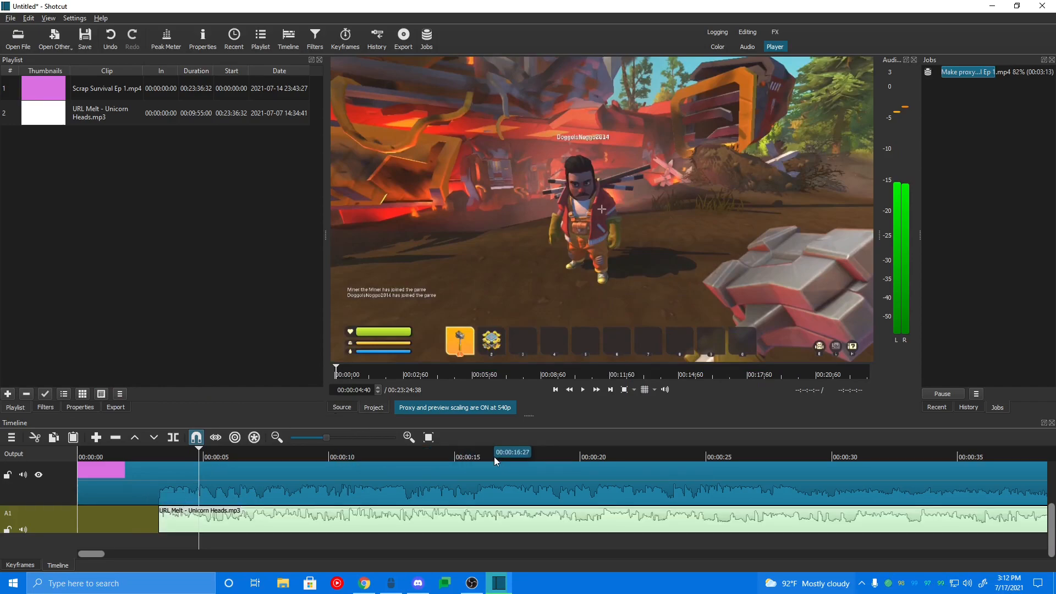
Step: Play the timeline briefly to preview the music with the video
{"action": "left_click", "coordinate": [583, 390]}
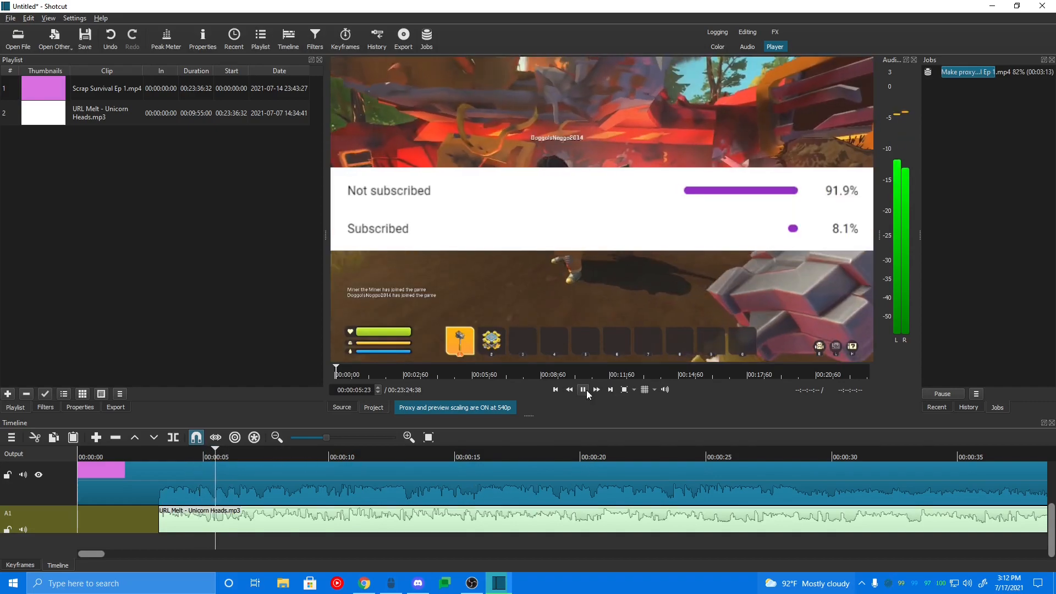
{"action": "left_click", "coordinate": [582, 391]}
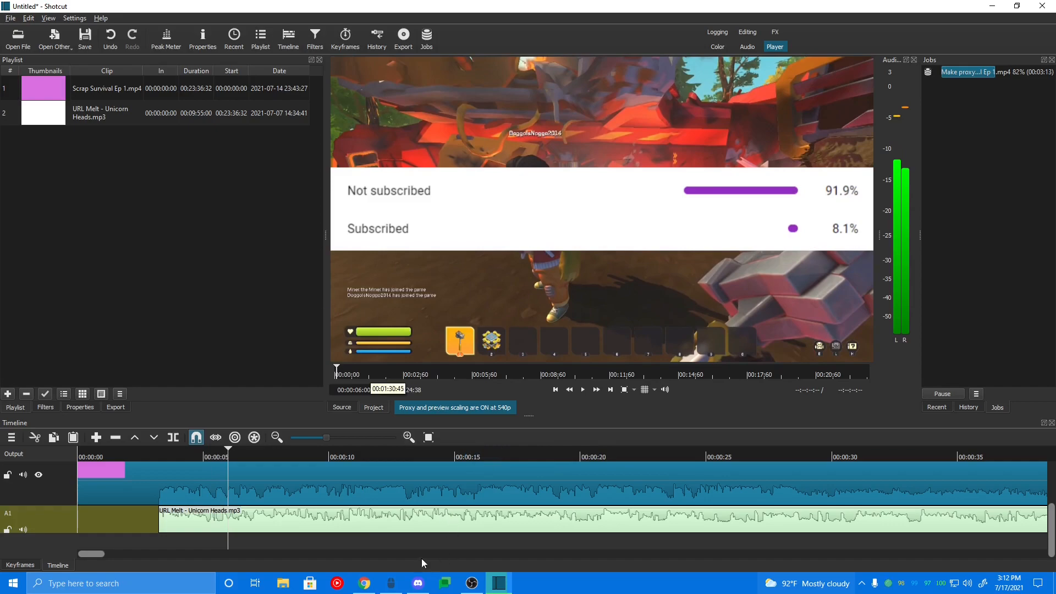
{"action": "scroll", "coordinate": [359, 495], "scroll_direction": "right", "scroll_amount": 3}
{"action": "scroll", "coordinate": [354, 496], "scroll_direction": "left", "scroll_amount": 5}
Step: Move the gameplay clip on the video track so it starts at about 00:00:07
{"action": "left_click", "coordinate": [139, 488]}
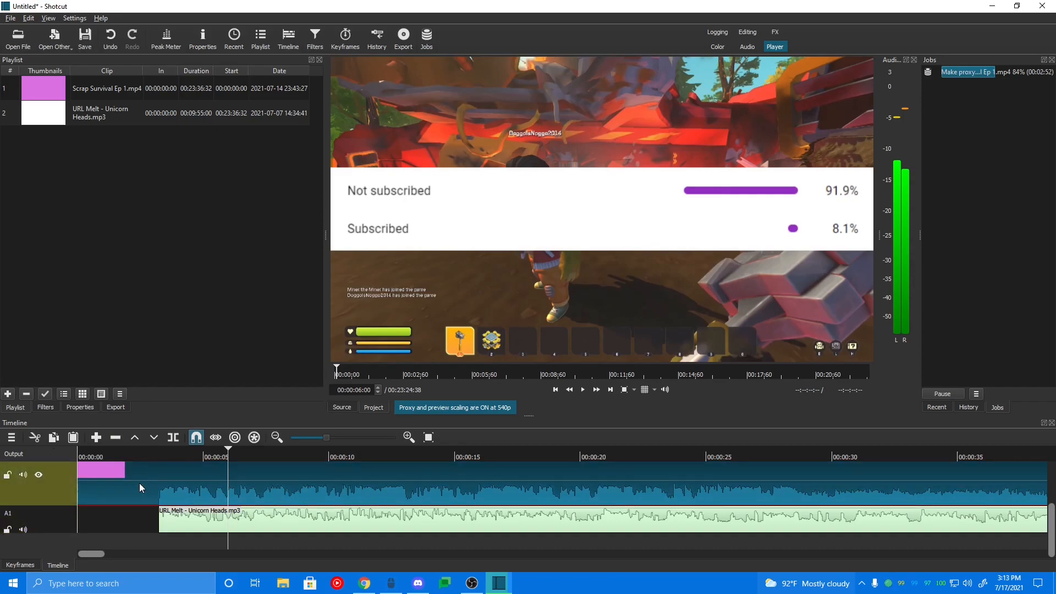
{"action": "left_click_drag", "start_coordinate": [139, 483], "coordinate": [267, 475]}
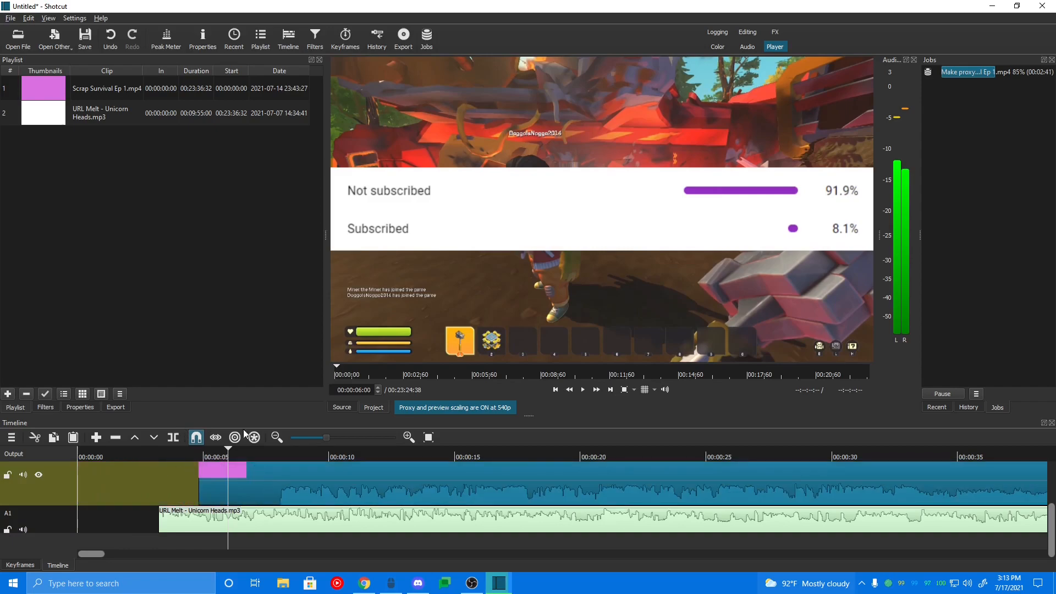
{"action": "scroll", "coordinate": [410, 467], "scroll_direction": "down", "scroll_amount": 5}
{"action": "scroll", "coordinate": [354, 471], "scroll_direction": "up", "scroll_amount": 5}
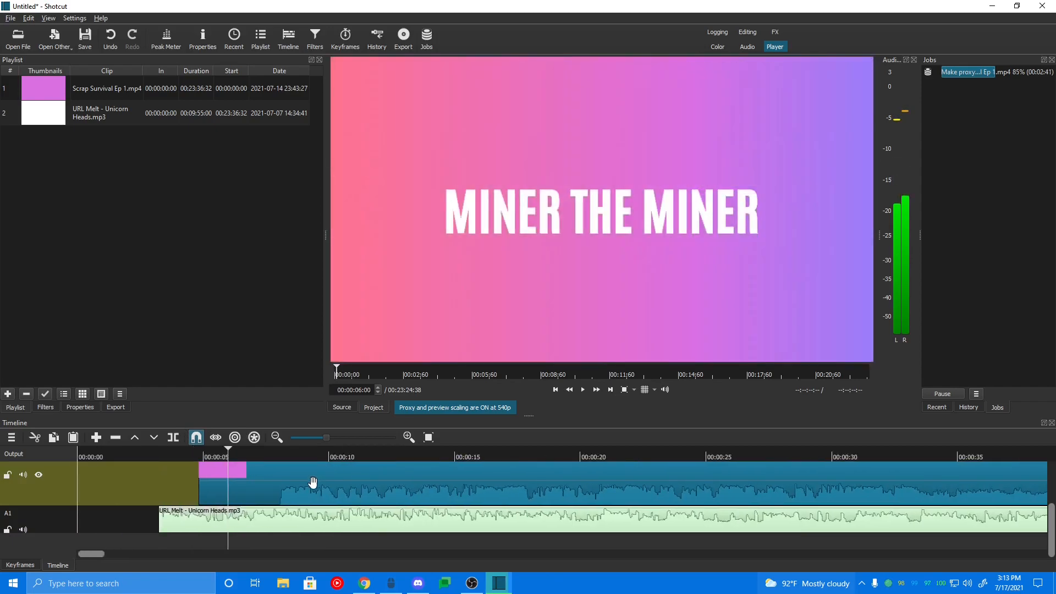
{"action": "left_click_drag", "start_coordinate": [316, 484], "coordinate": [385, 487]}
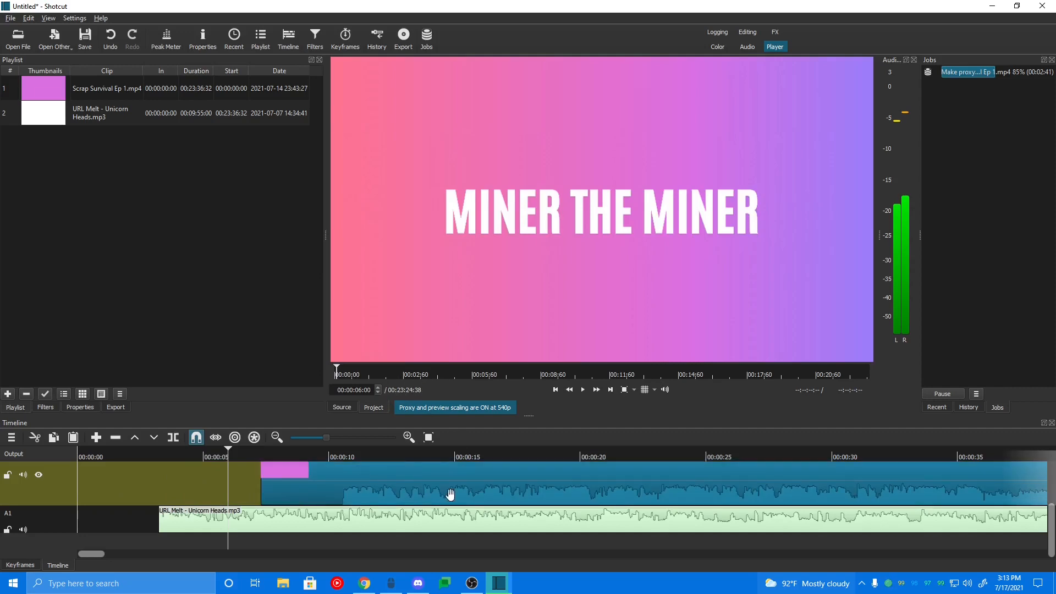
Step: Scroll through the timeline to examine the clips and the transition further along
{"action": "scroll", "coordinate": [447, 495], "scroll_direction": "down", "scroll_amount": 5}
{"action": "scroll", "coordinate": [432, 506], "scroll_direction": "down", "scroll_amount": 10}
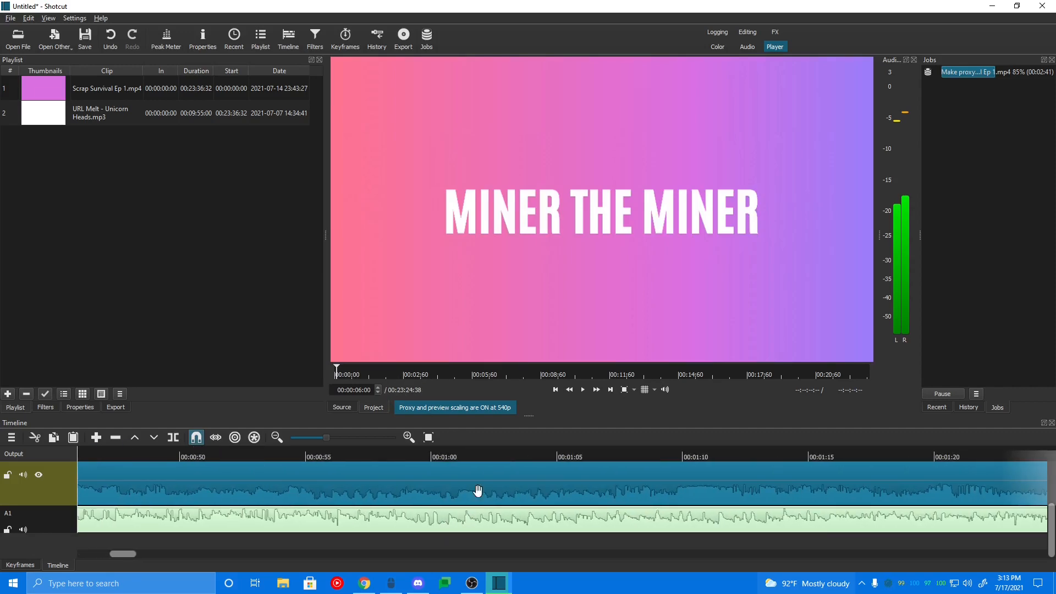
{"action": "left_click", "coordinate": [513, 452]}
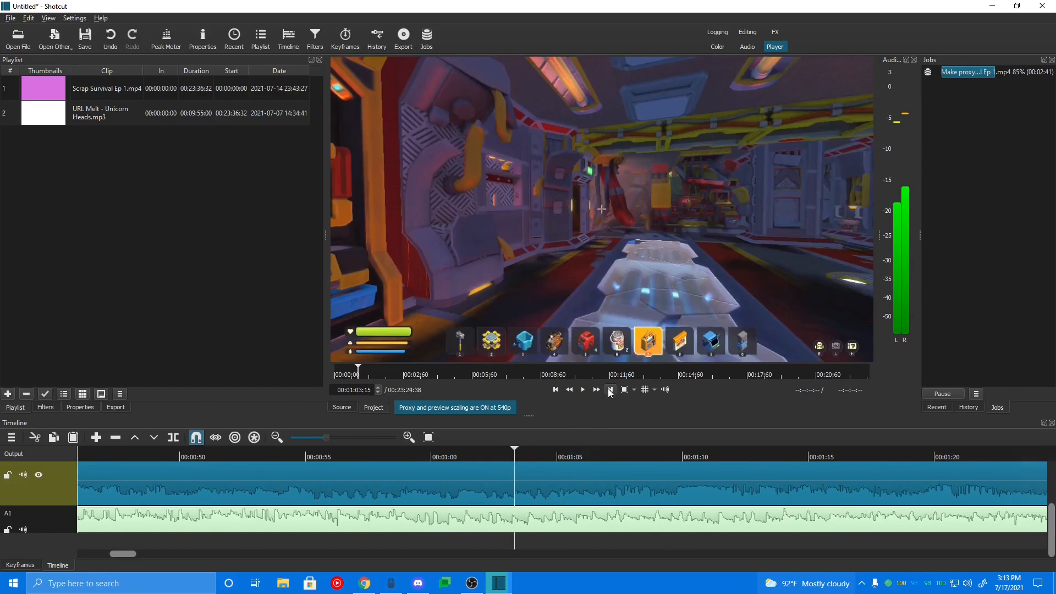
{"action": "scroll", "coordinate": [575, 456], "scroll_direction": "down", "scroll_amount": 2}
{"action": "scroll", "coordinate": [631, 488], "scroll_direction": "down", "scroll_amount": 6}
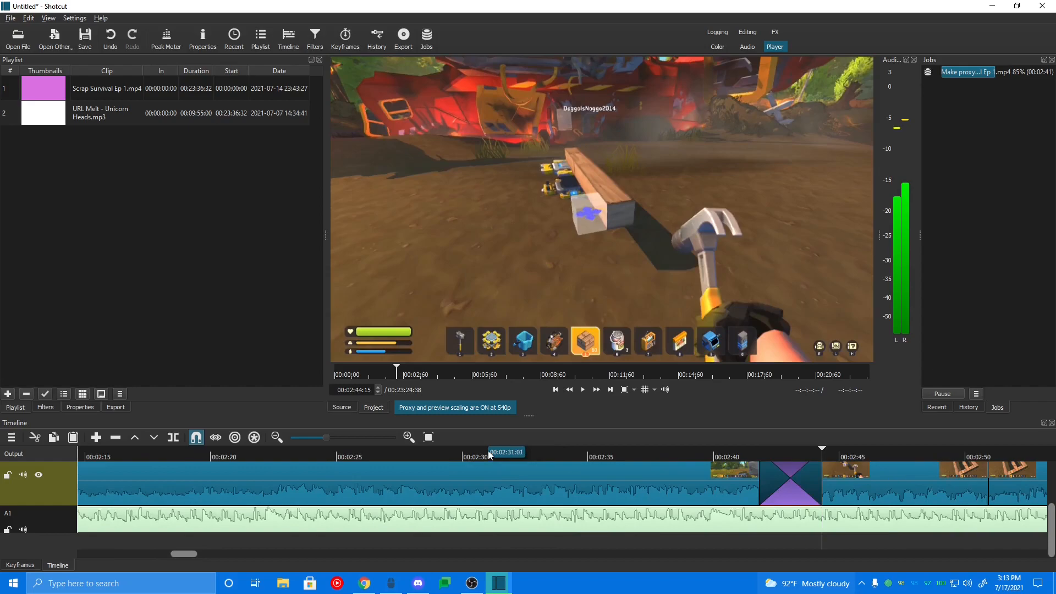
{"action": "scroll", "coordinate": [496, 450], "scroll_direction": "up", "scroll_amount": 3}
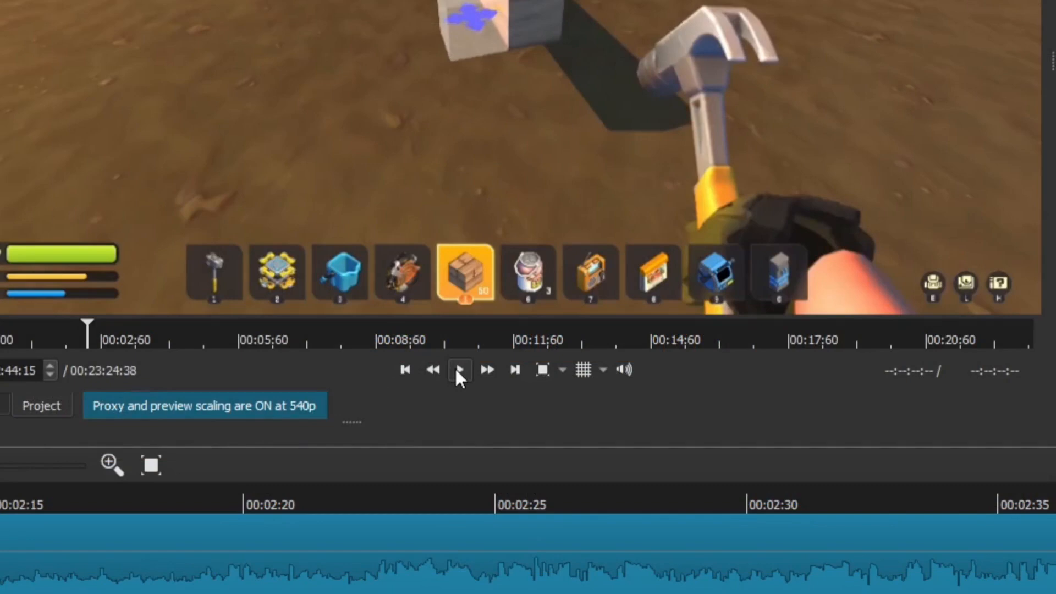
Step: Try the rewind, pause and skip-to-next and skip-to-previous cut playback controls
{"action": "left_click", "coordinate": [459, 370]}
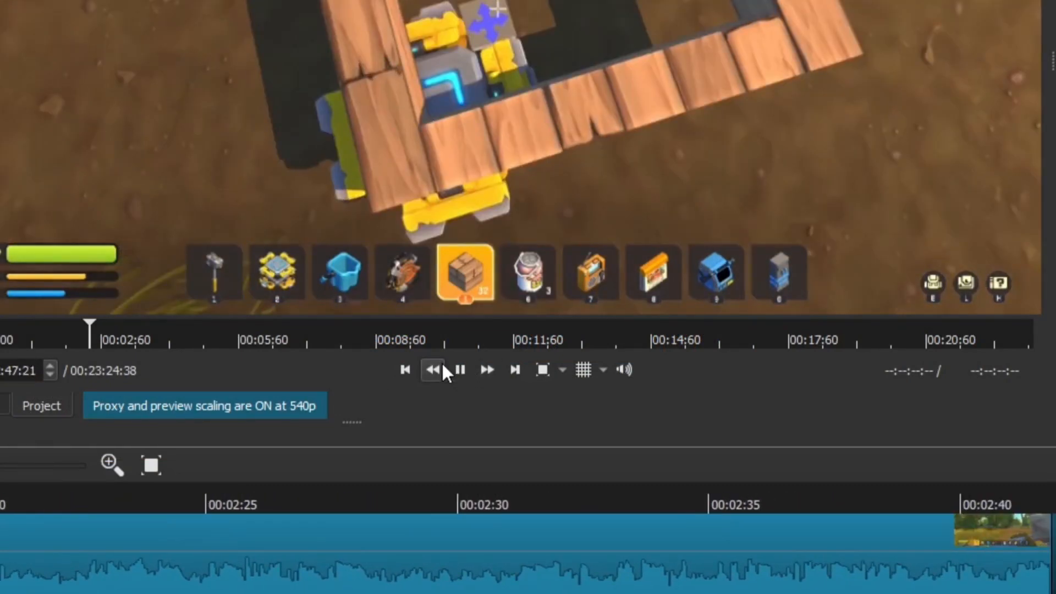
{"action": "left_click", "coordinate": [442, 365]}
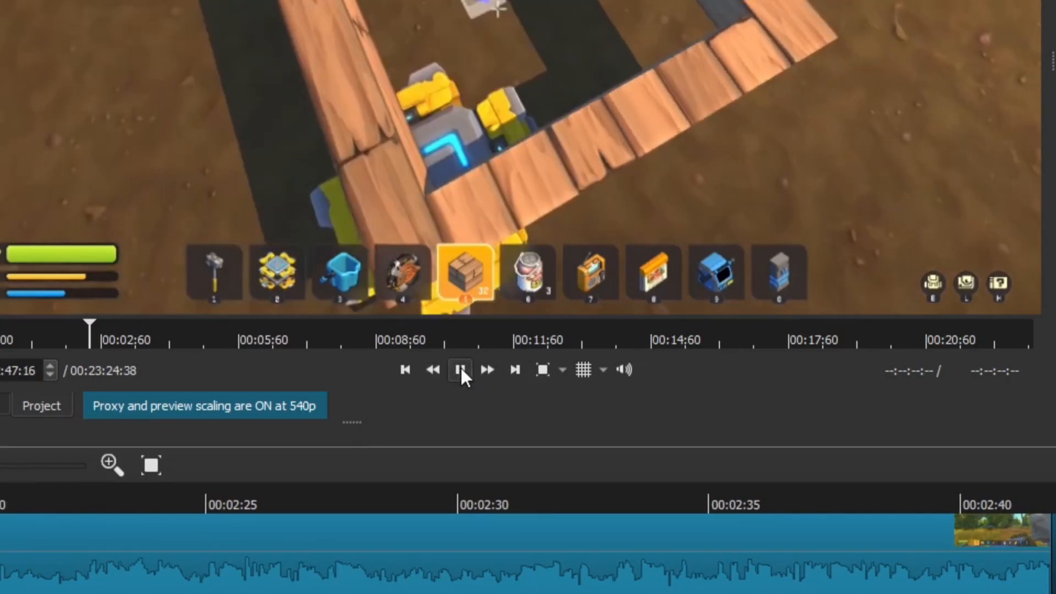
{"action": "left_click", "coordinate": [428, 369]}
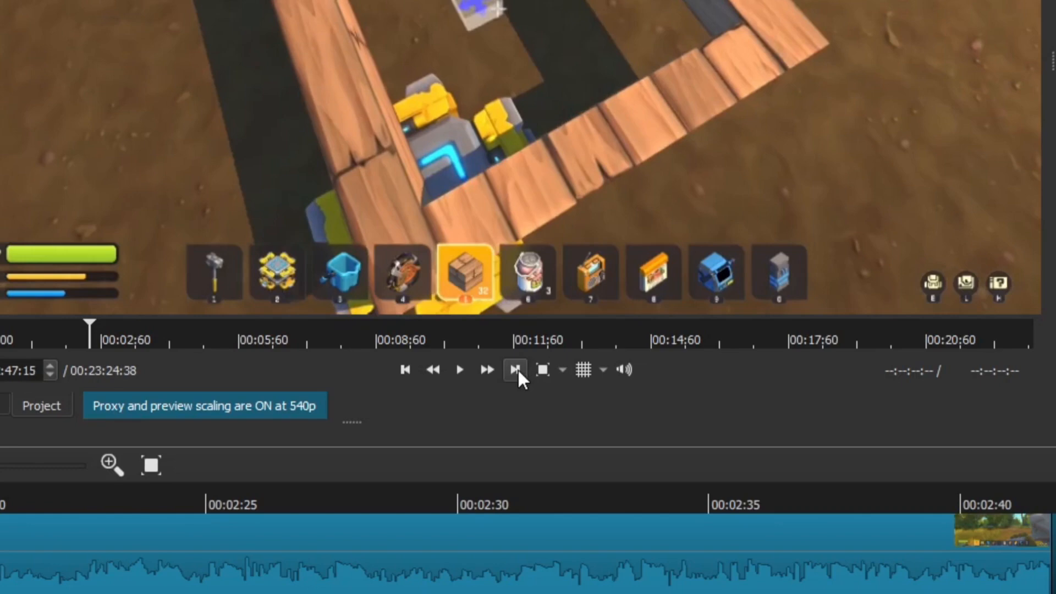
{"action": "left_click", "coordinate": [516, 369]}
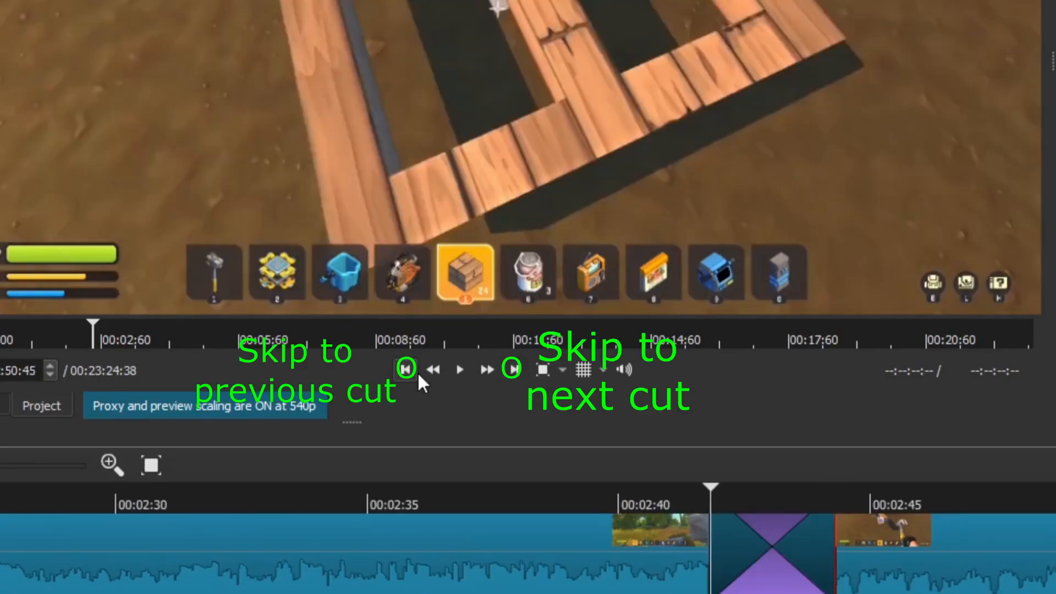
{"action": "left_click", "coordinate": [418, 372]}
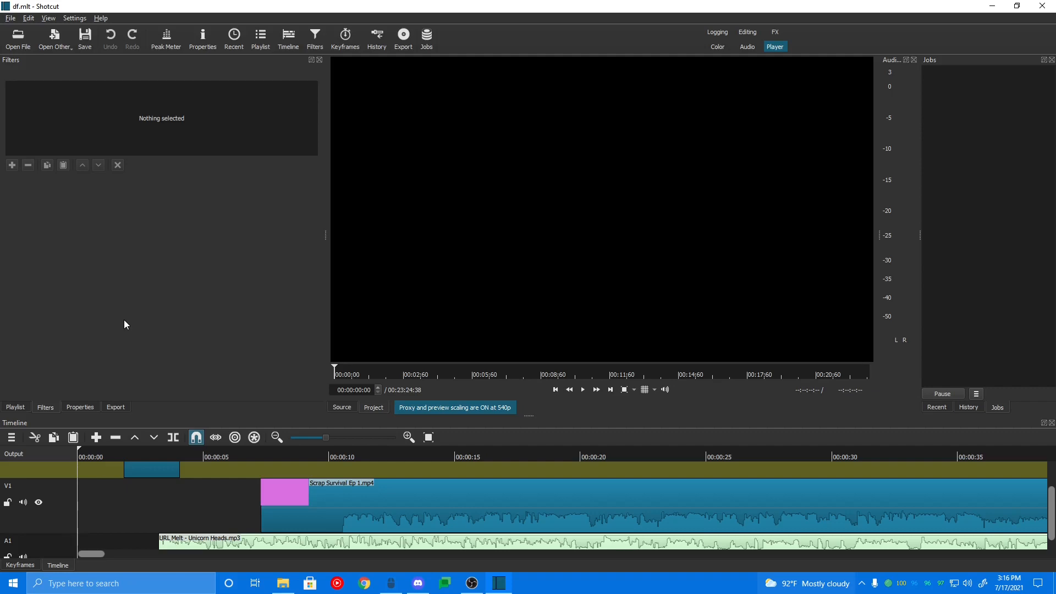
Step: Save the project as df.mlt in the Shotcut Projects folder, replacing the existing file
{"action": "left_click", "coordinate": [94, 44]}
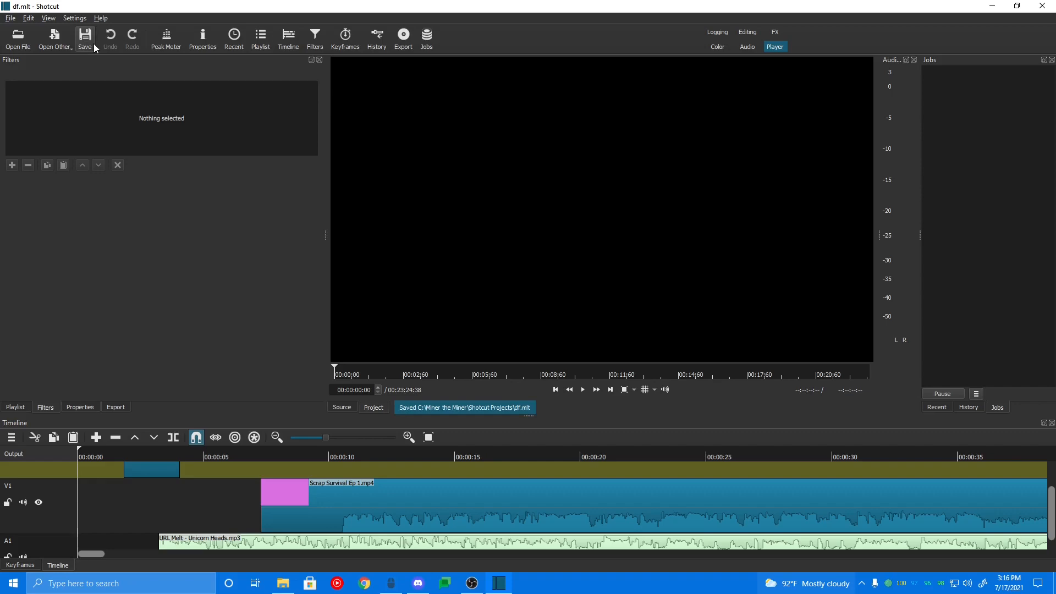
{"action": "key", "text": "ctrl+shift+s"}
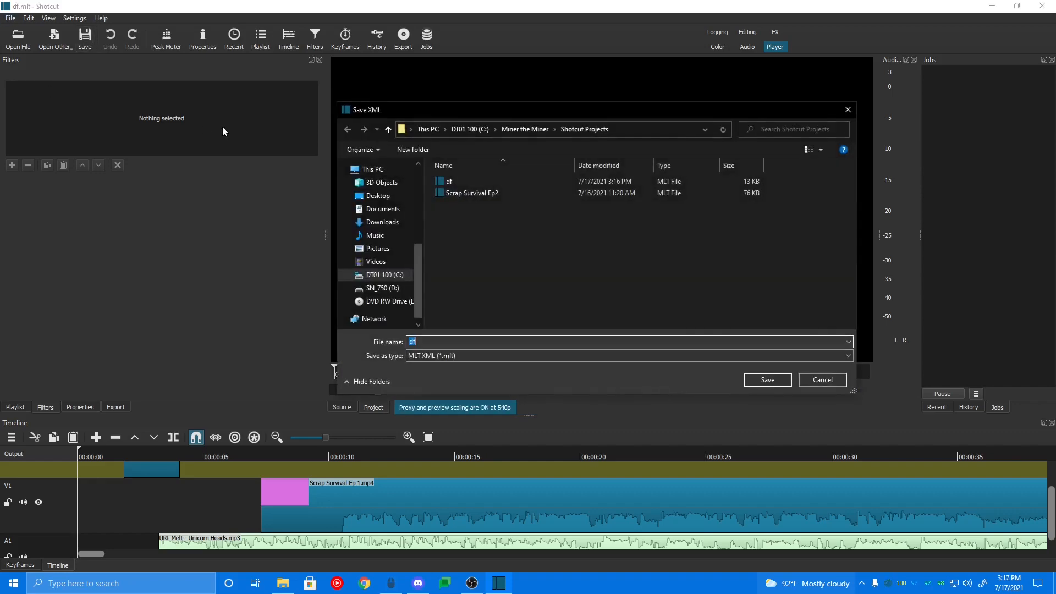
{"action": "left_click", "coordinate": [469, 129]}
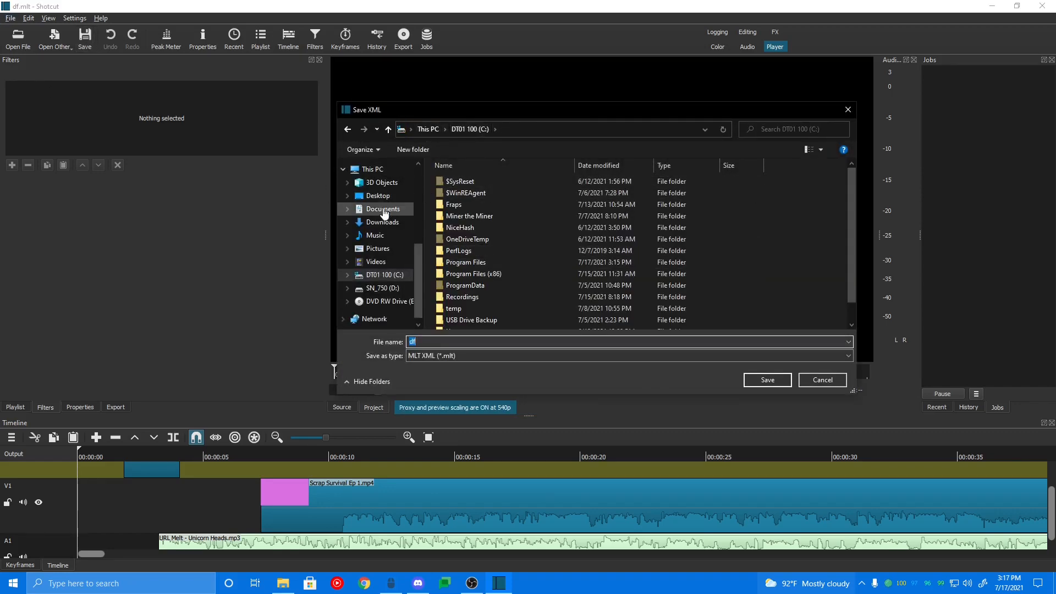
{"action": "scroll", "coordinate": [386, 216], "scroll_direction": "up", "scroll_amount": 5}
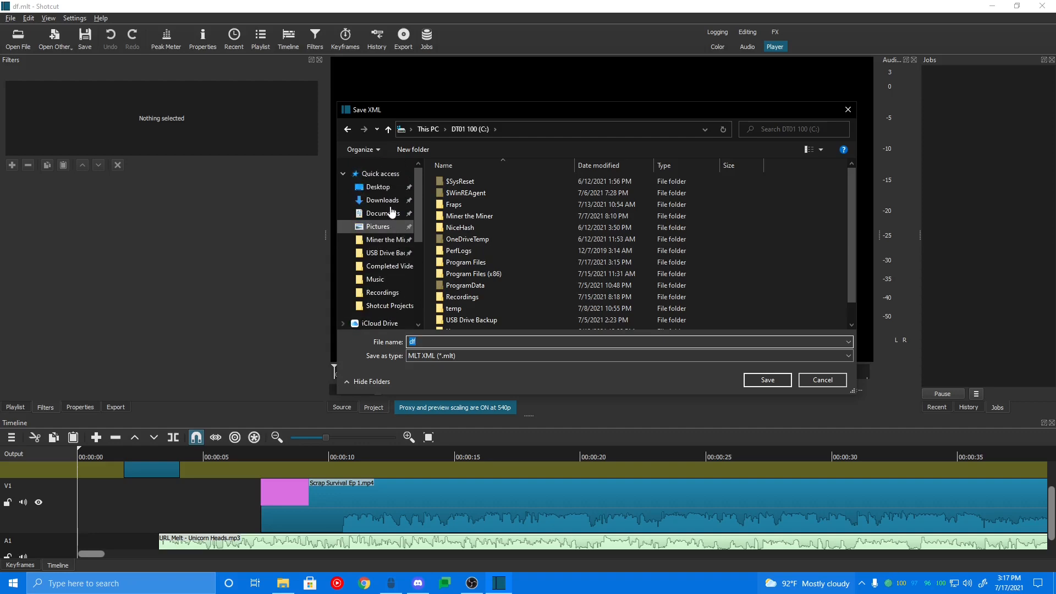
{"action": "scroll", "coordinate": [401, 273], "scroll_direction": "down", "scroll_amount": 1}
{"action": "left_click", "coordinate": [398, 285]}
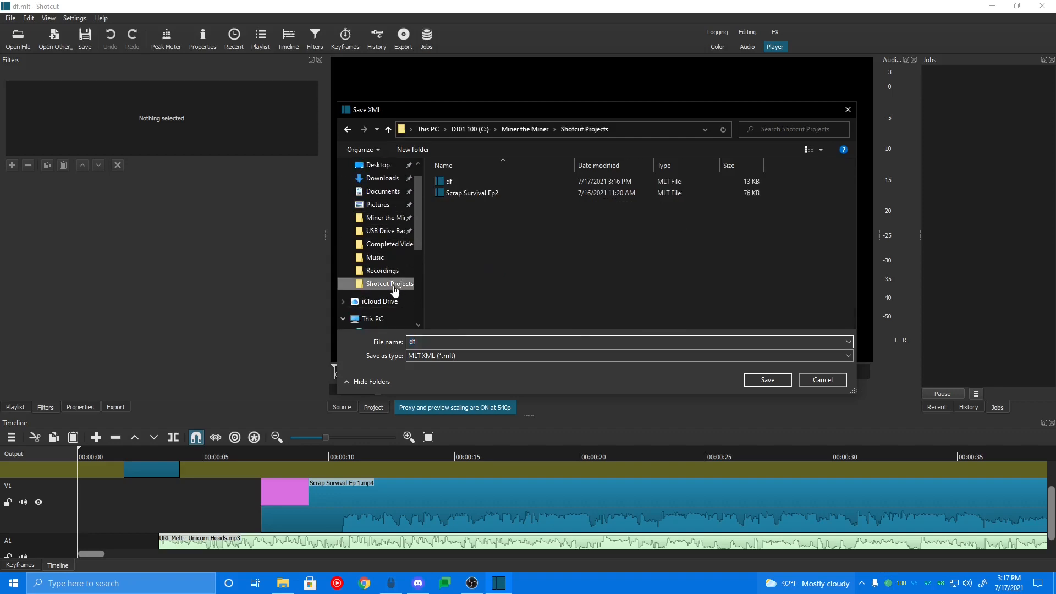
{"action": "left_click", "coordinate": [457, 179]}
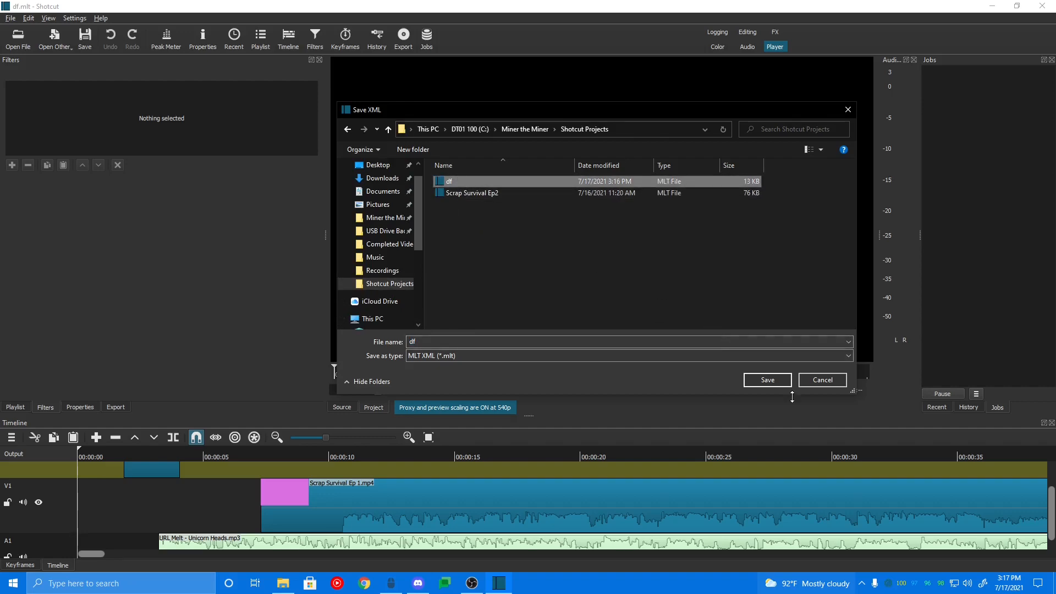
{"action": "left_click", "coordinate": [767, 380]}
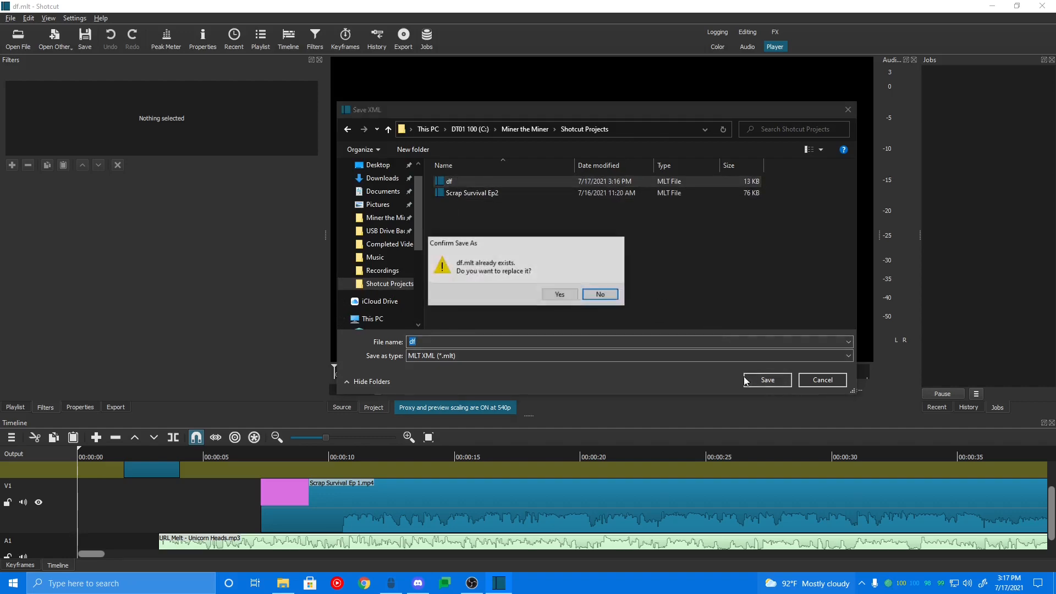
{"action": "left_click", "coordinate": [557, 295]}
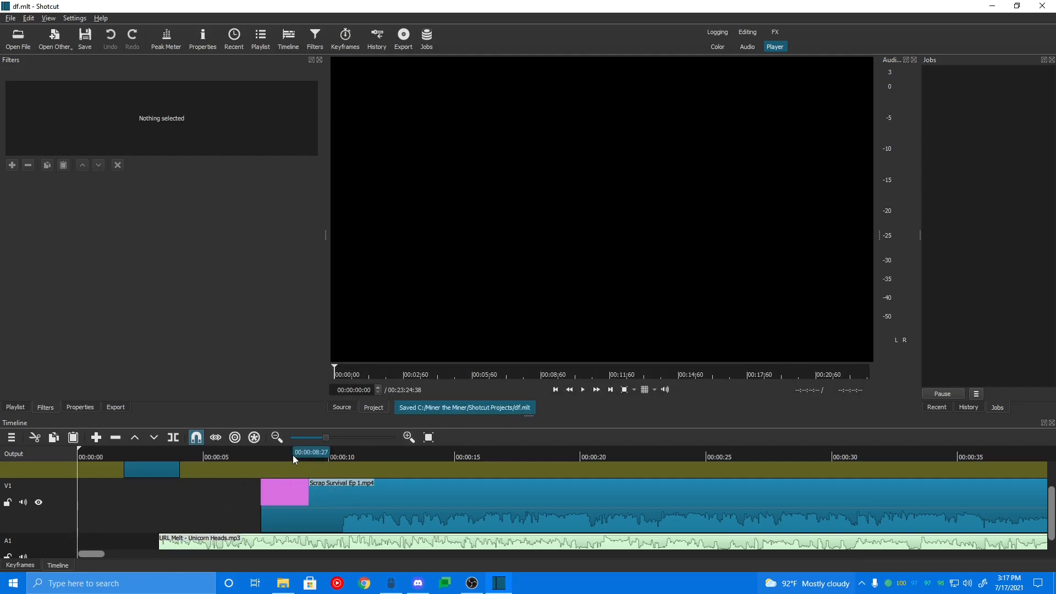
Step: Split the gameplay clip at about 00:00:10 and again at about 00:00:13
{"action": "left_click_drag", "start_coordinate": [328, 453], "coordinate": [341, 450]}
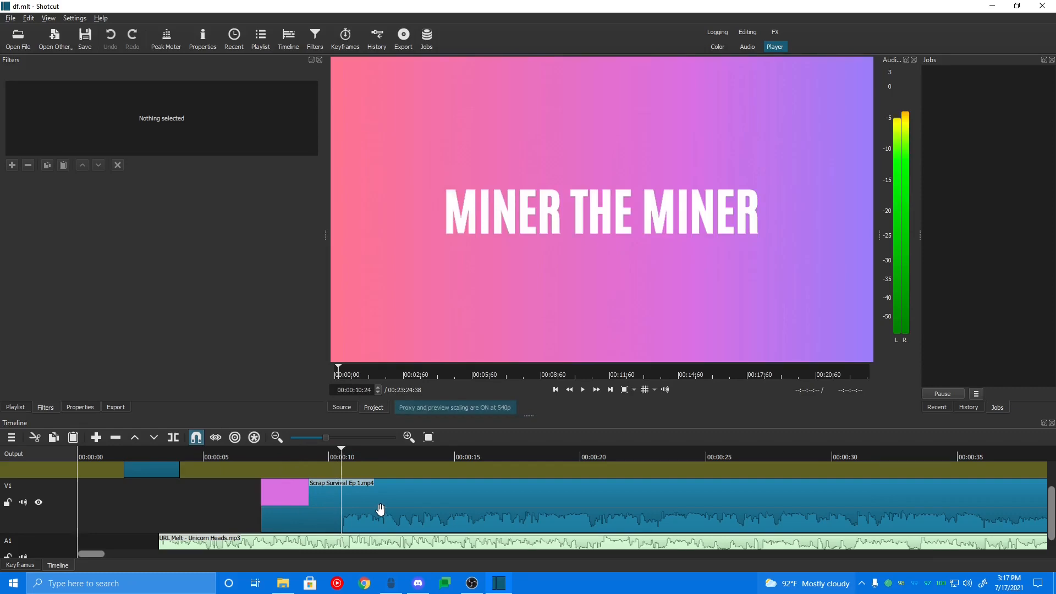
{"action": "left_click", "coordinate": [380, 510]}
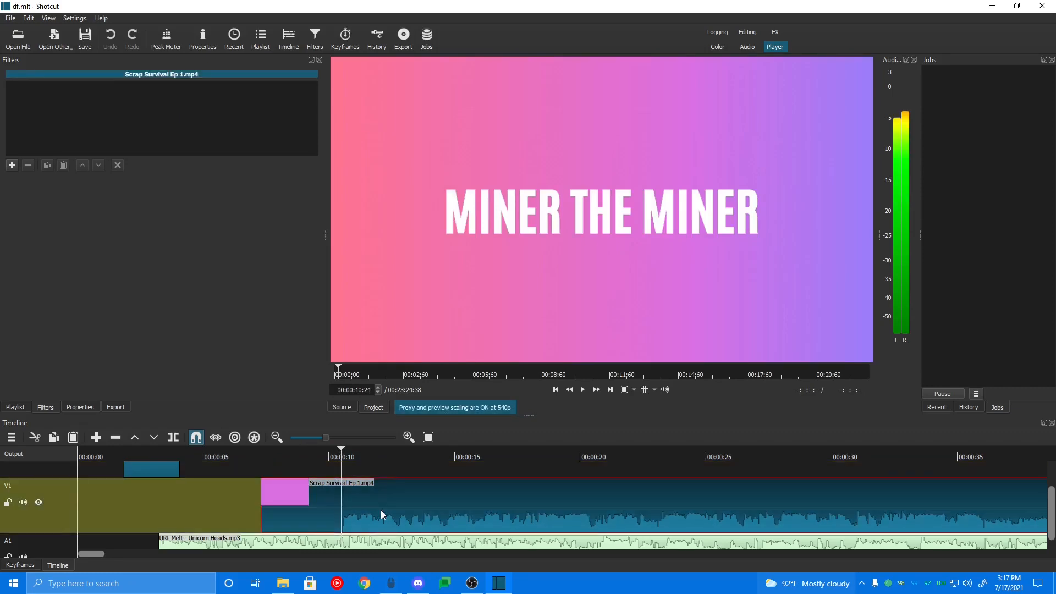
{"action": "left_click", "coordinate": [341, 454]}
{"action": "left_click_drag", "start_coordinate": [342, 454], "coordinate": [330, 454]}
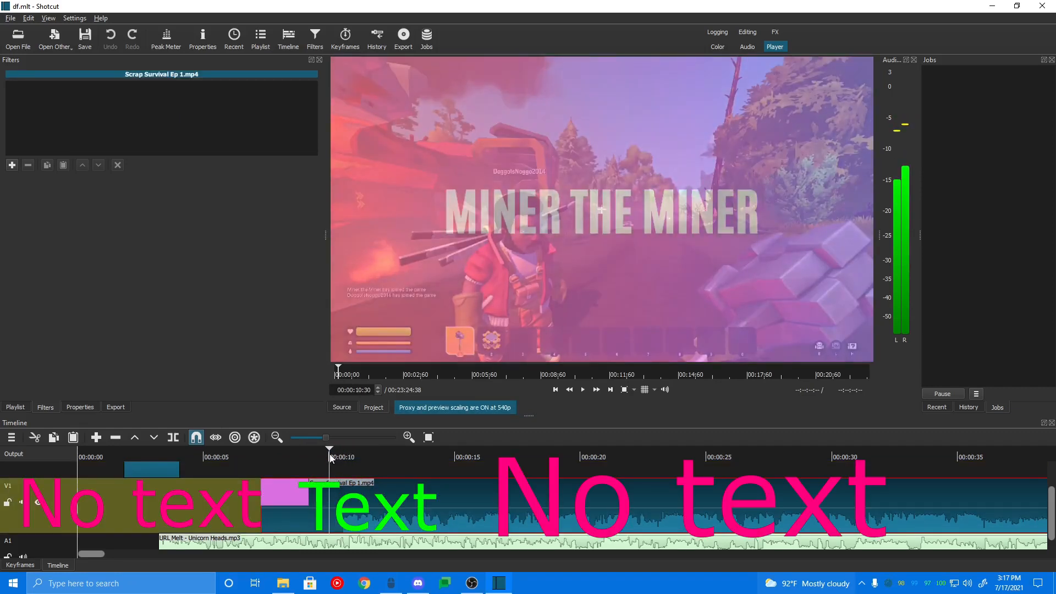
{"action": "key", "text": "s"}
{"action": "key", "text": "space"}
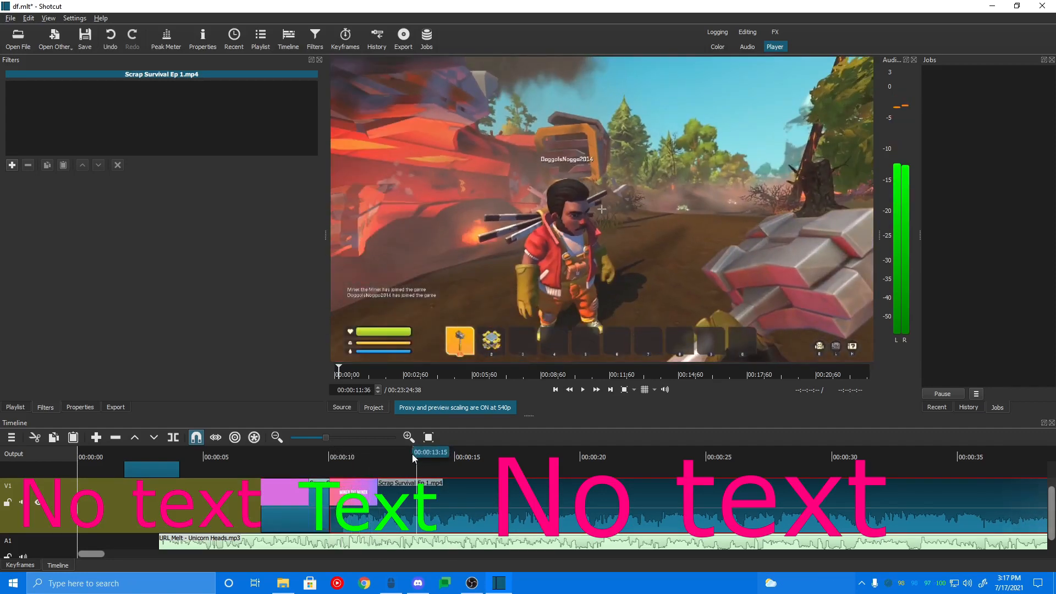
{"action": "key", "text": "s"}
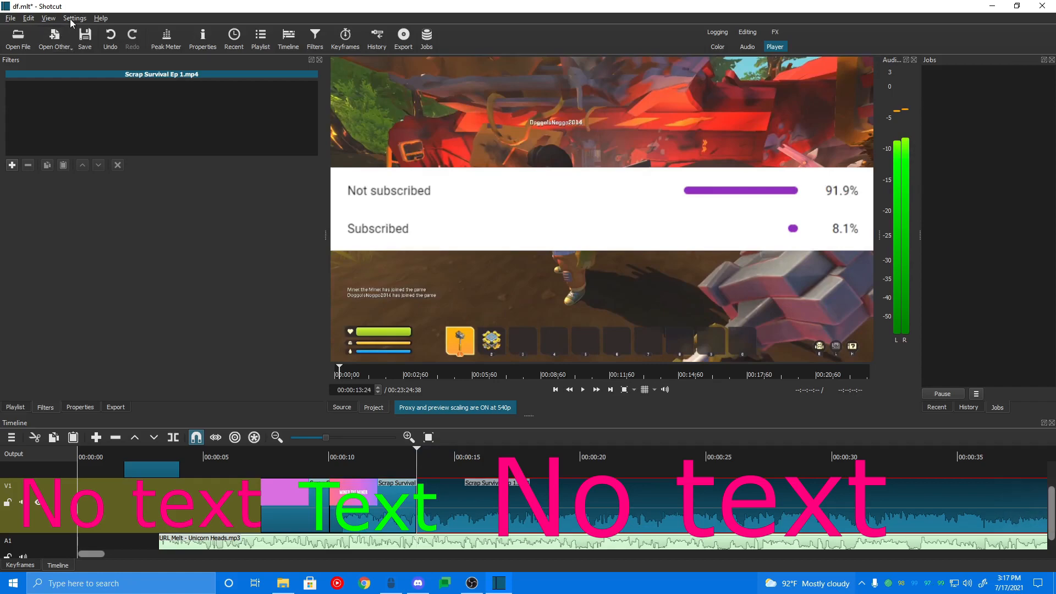
Step: Select the short middle clip segment between the two splits and add a Text: Simple video filter to it
{"action": "left_click", "coordinate": [384, 451]}
{"action": "left_click", "coordinate": [352, 518]}
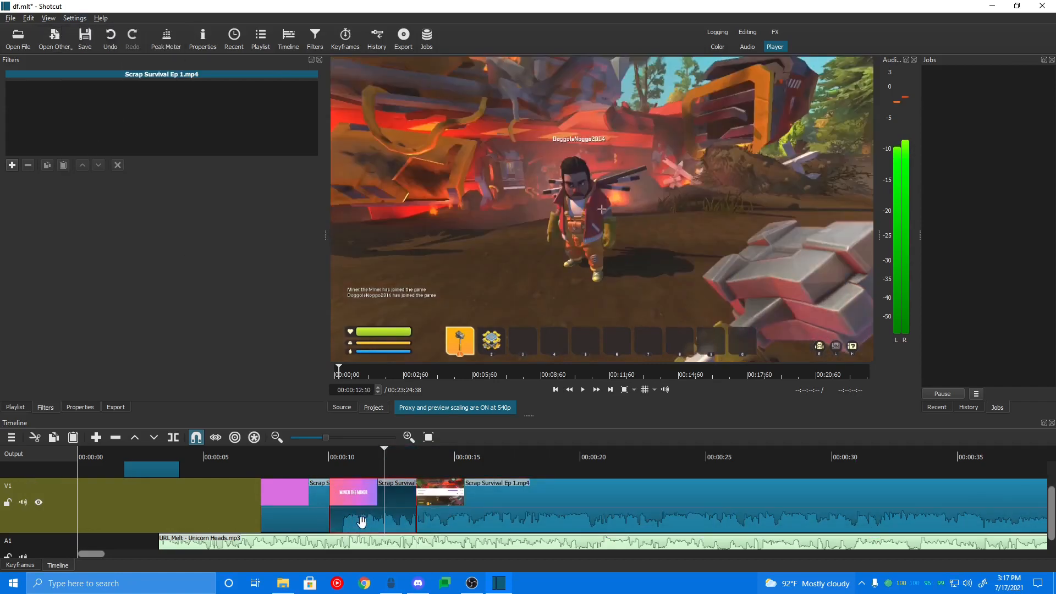
{"action": "left_click", "coordinate": [44, 407]}
{"action": "left_click", "coordinate": [11, 165]}
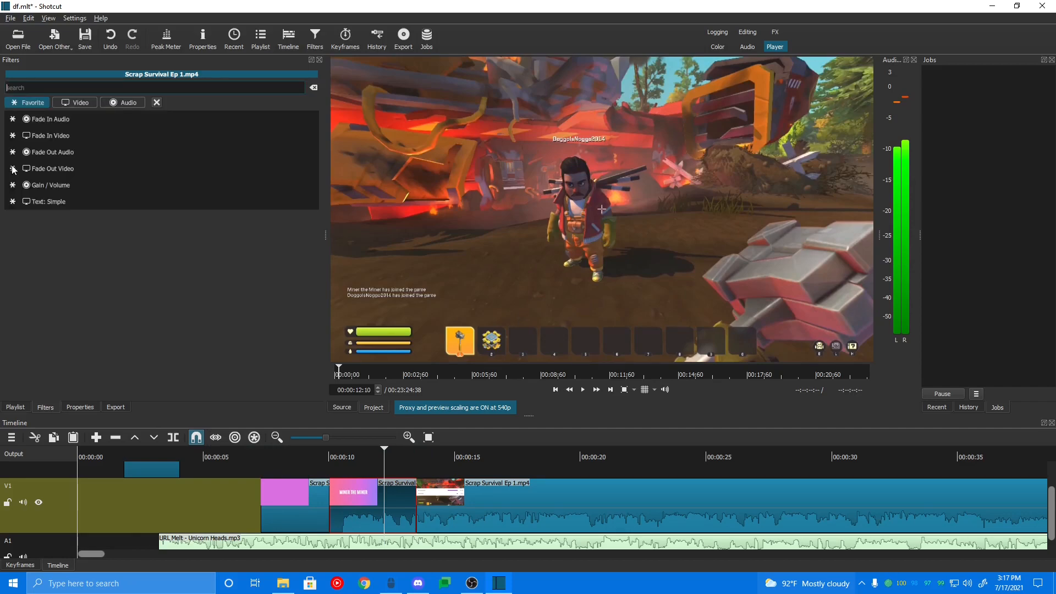
{"action": "left_click", "coordinate": [85, 103]}
{"action": "left_click", "coordinate": [117, 103]}
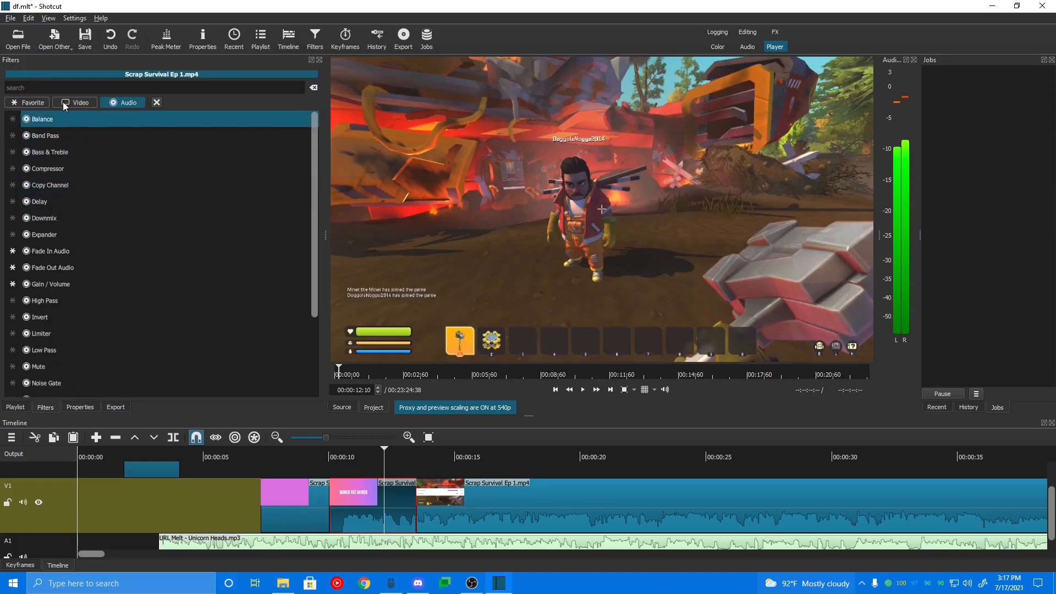
{"action": "left_click", "coordinate": [68, 104]}
{"action": "left_click", "coordinate": [60, 88]}
{"action": "type", "text": "text"}
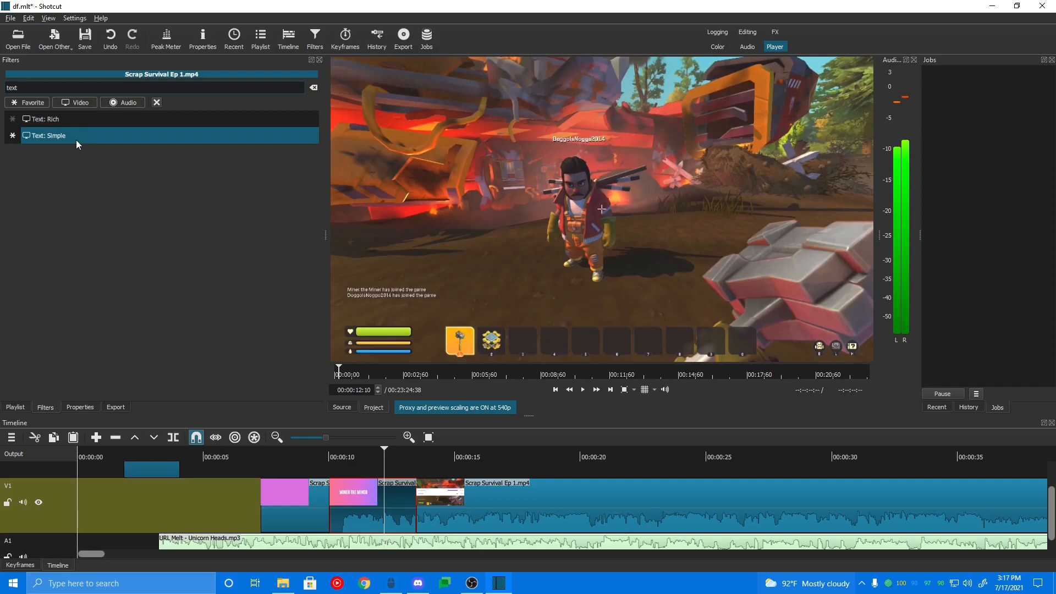
{"action": "left_click", "coordinate": [76, 140]}
{"action": "left_click_drag", "start_coordinate": [388, 452], "coordinate": [363, 464]}
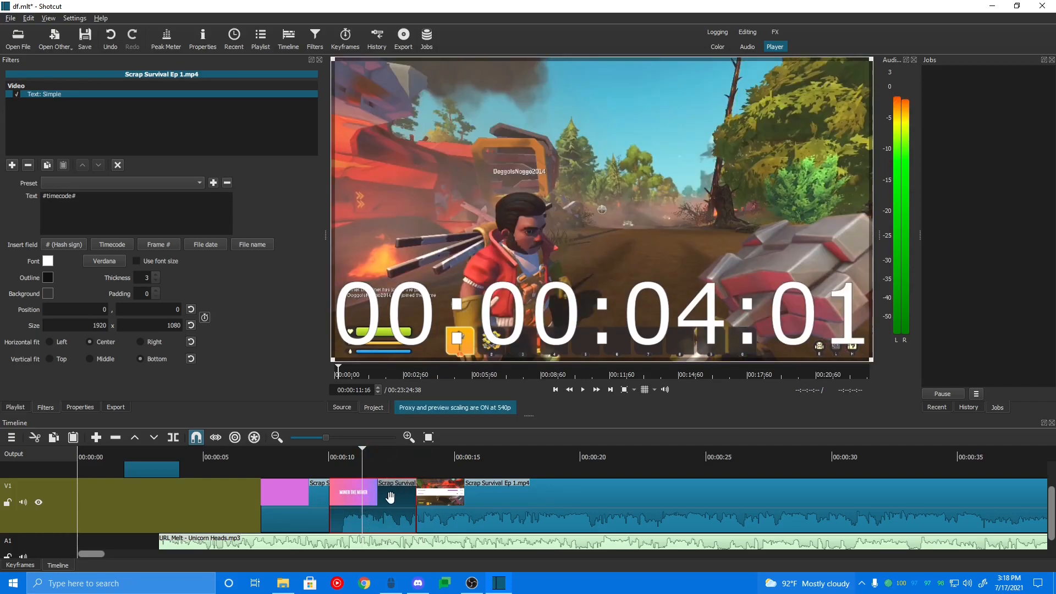
Step: Apply the Slide In From Left preset to the text filter and clear its default text
{"action": "left_click", "coordinate": [81, 186]}
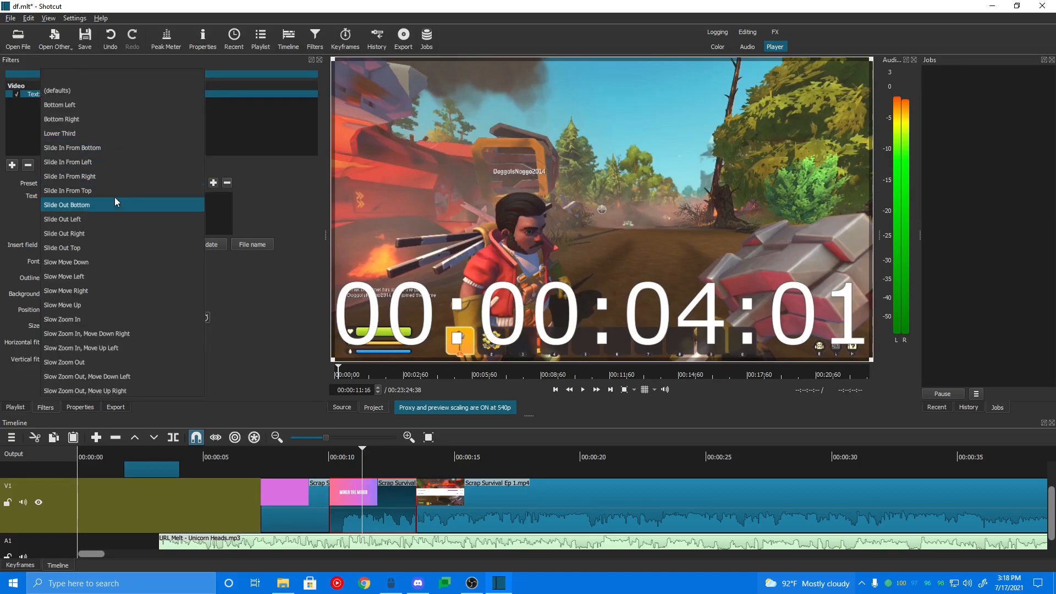
{"action": "left_click", "coordinate": [140, 162]}
{"action": "left_click_drag", "start_coordinate": [76, 195], "coordinate": [1, 209]}
{"action": "key", "text": "ctrl+a"}
{"action": "key", "text": "BackSpace"}
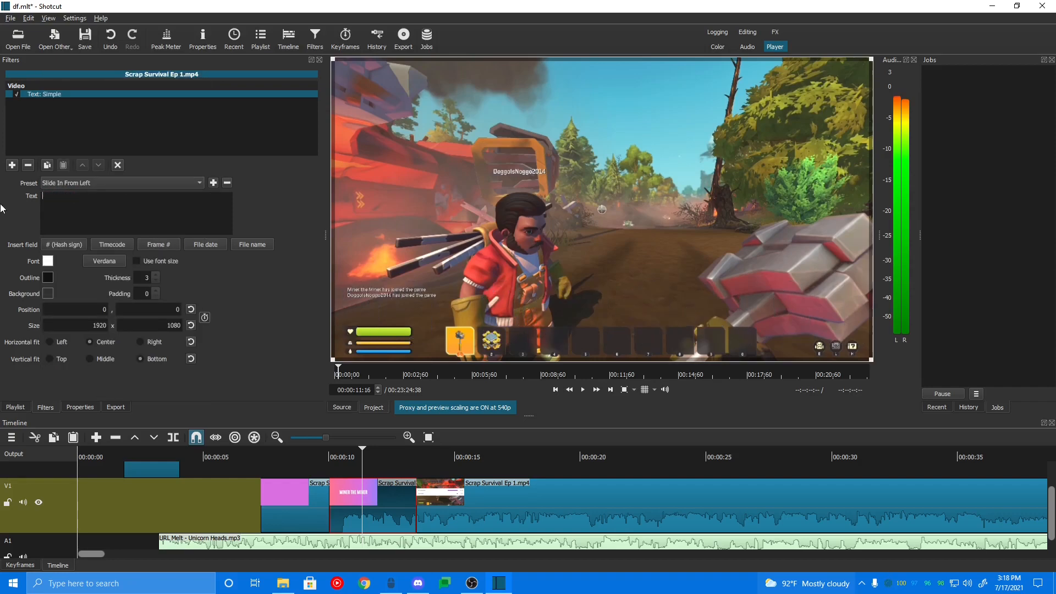
Step: Set the filter text to "Sucsibe" and change the vertical fit to Middle
{"action": "type", "text": "Succ"}
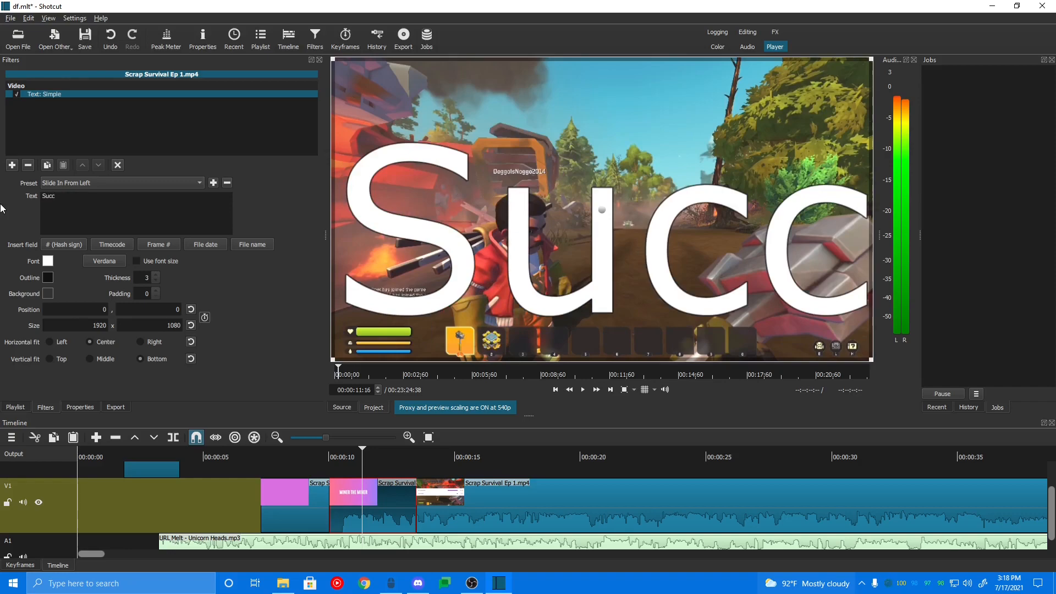
{"action": "key", "text": "BackSpace"}
{"action": "type", "text": "sibe"}
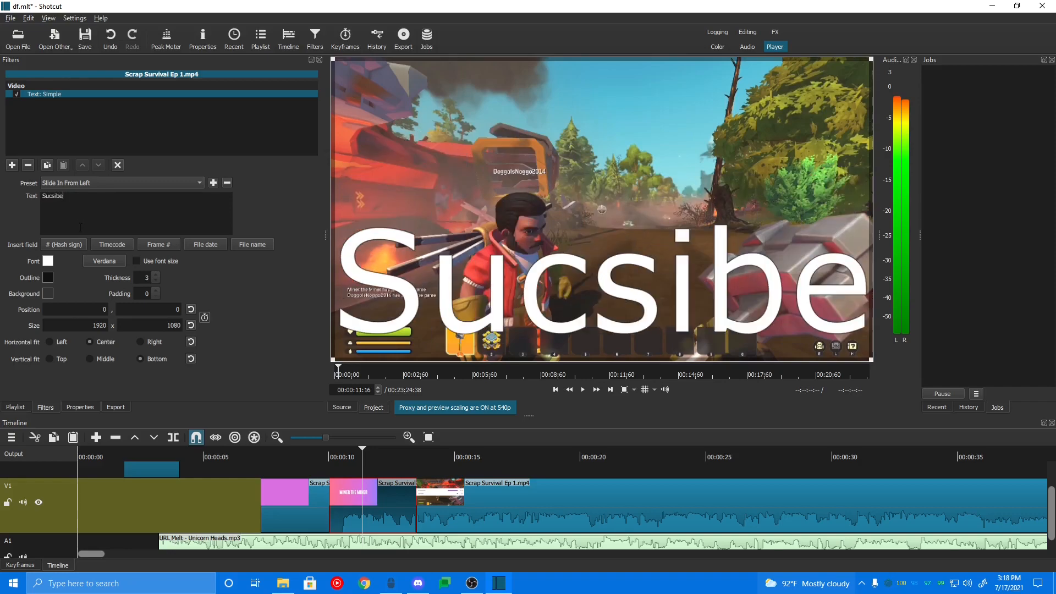
{"action": "left_click", "coordinate": [94, 359]}
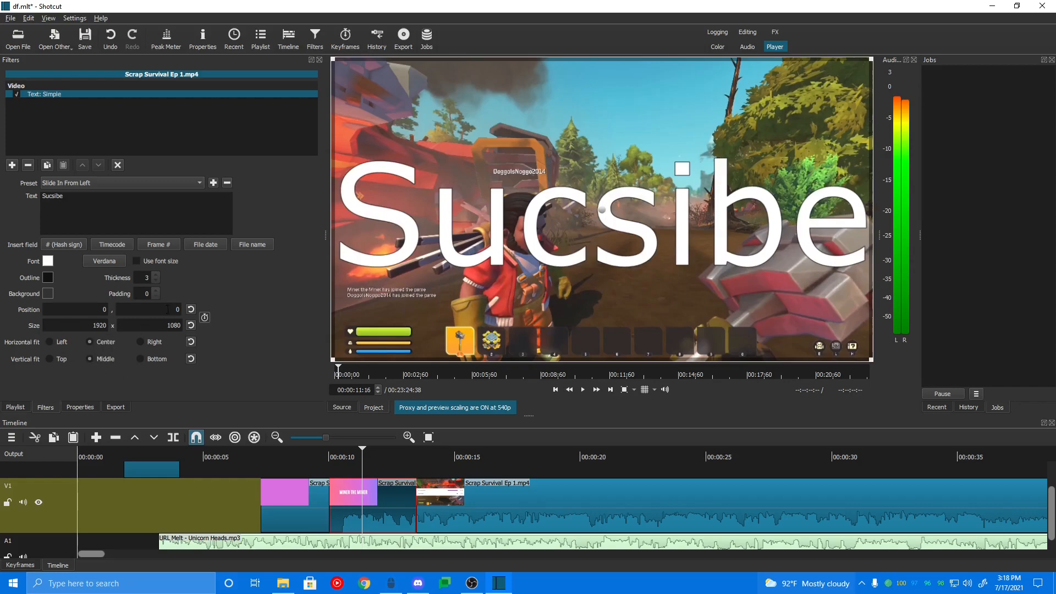
Step: Play back the segment from about 00:00:09 to preview the sliding text, then pause
{"action": "left_click", "coordinate": [325, 457]}
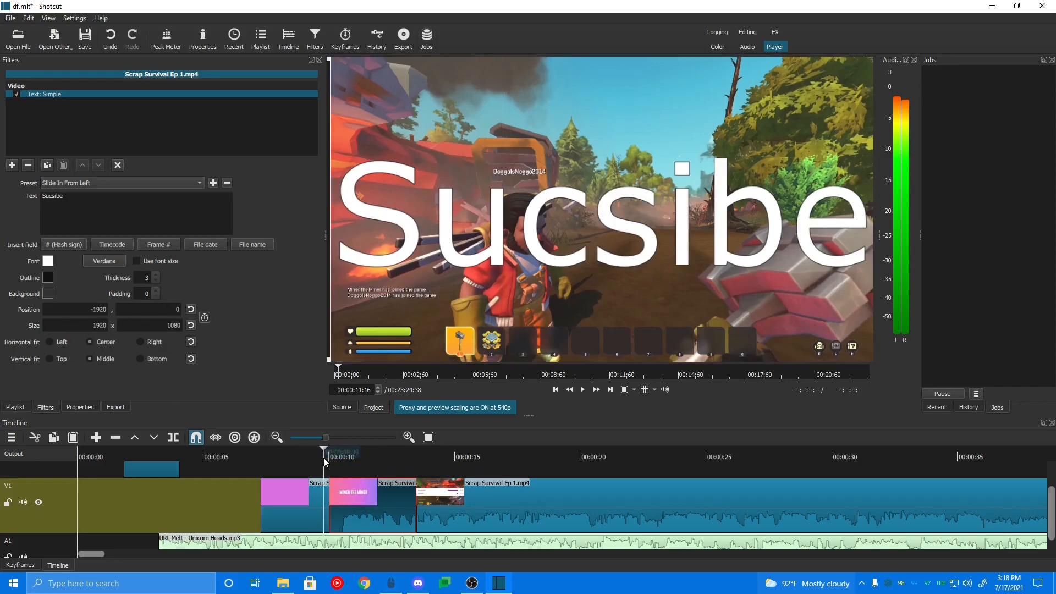
{"action": "left_click", "coordinate": [581, 391]}
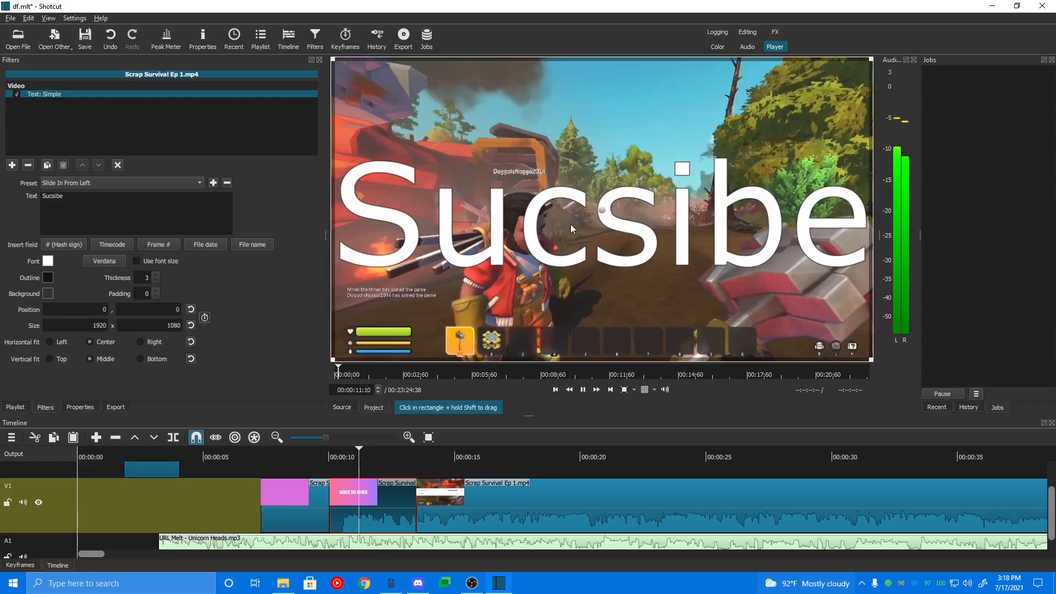
{"action": "left_click", "coordinate": [585, 392]}
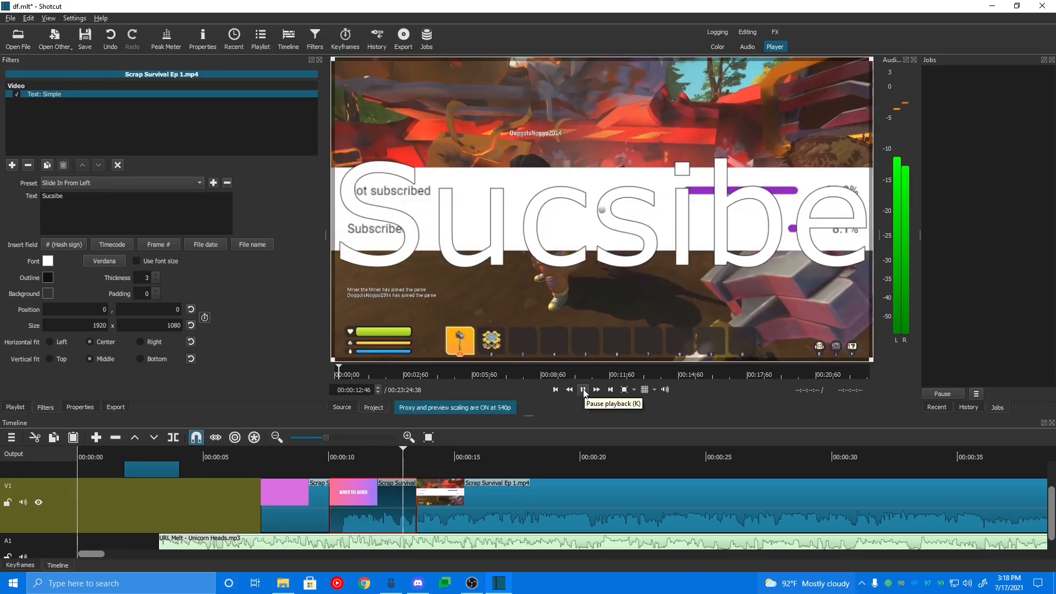
{"action": "left_click", "coordinate": [88, 184]}
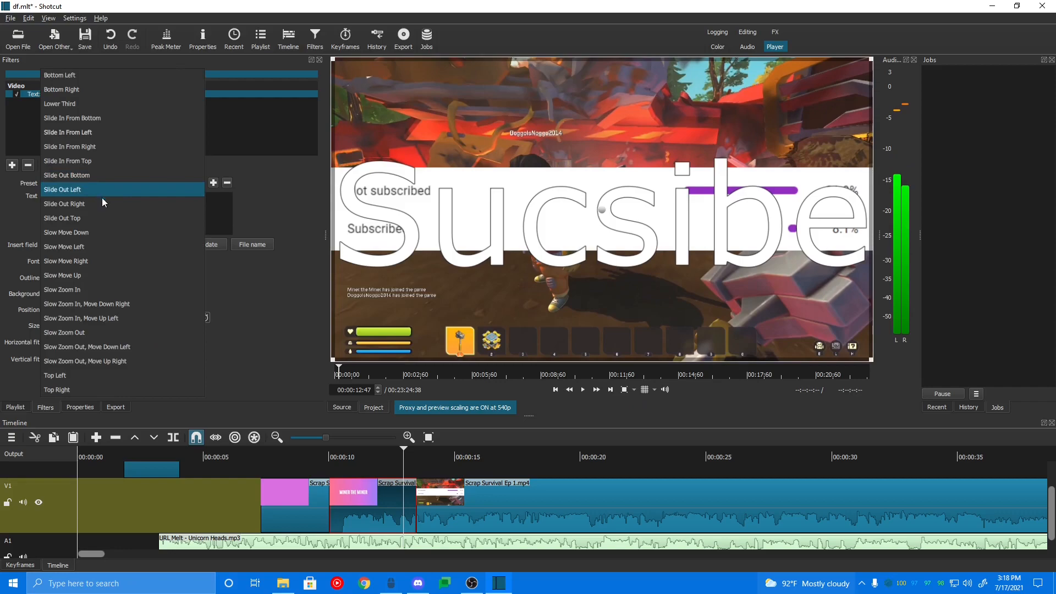
{"action": "left_click", "coordinate": [266, 358]}
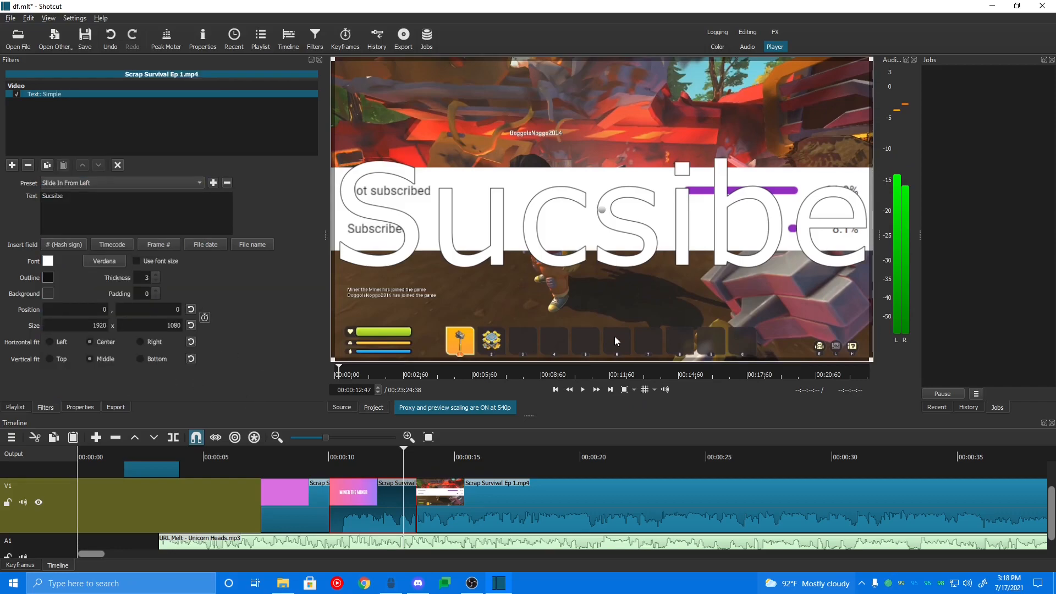